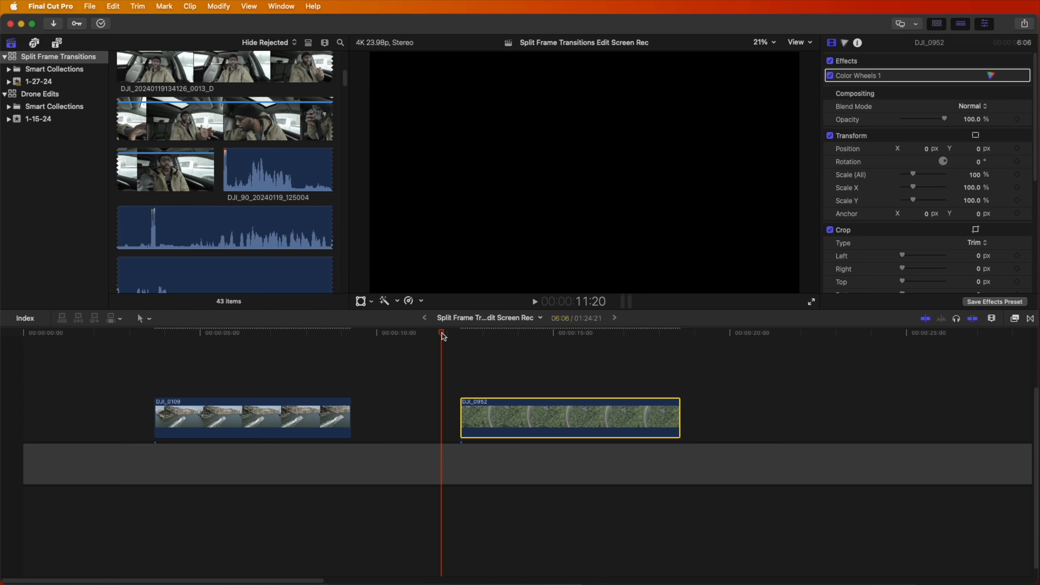
- Duplicate the DJI_0952 clip onto the lane directly above itself, aligned to the same start frame
left_click_drag(441, 333, 469, 348)
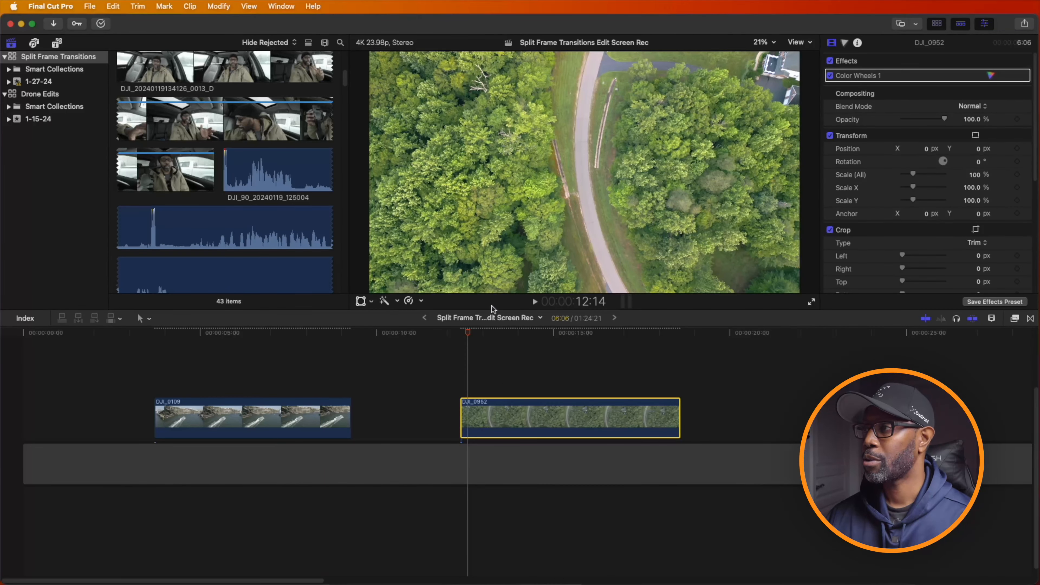
left_click_drag(469, 334, 460, 353)
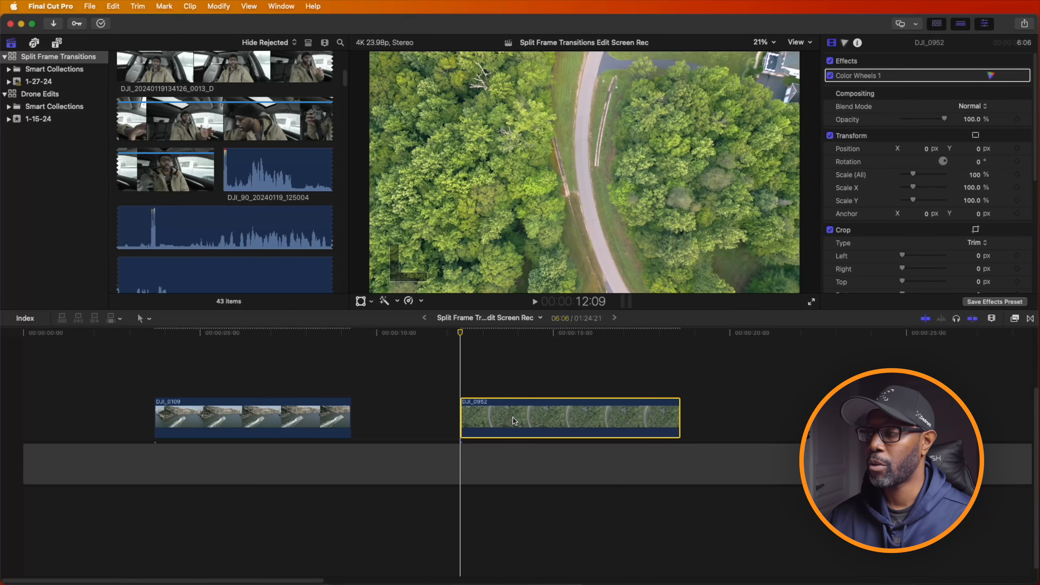
left_click_drag(513, 418, 516, 405)
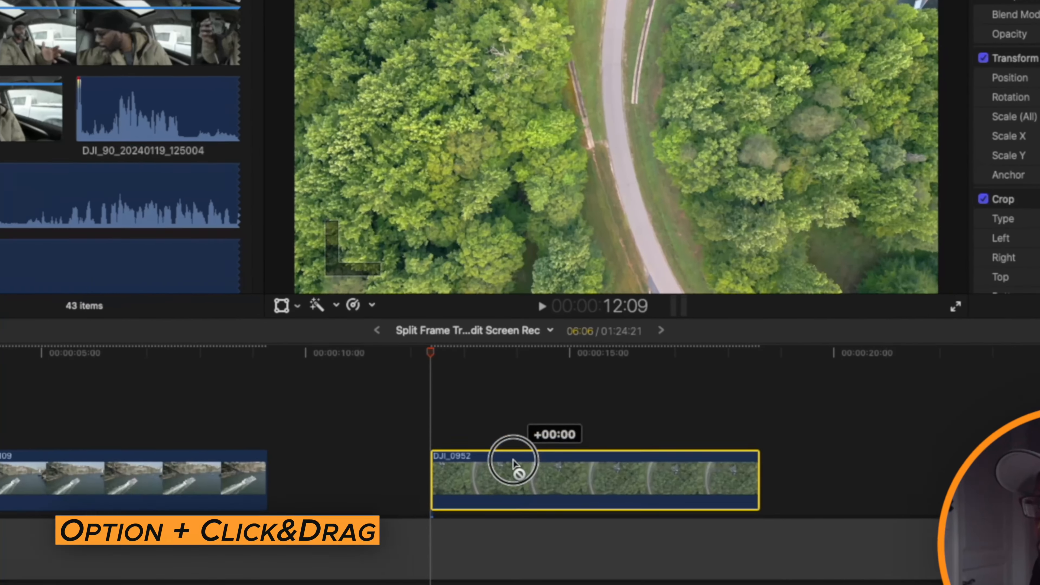
left_click_drag(513, 463, 512, 424)
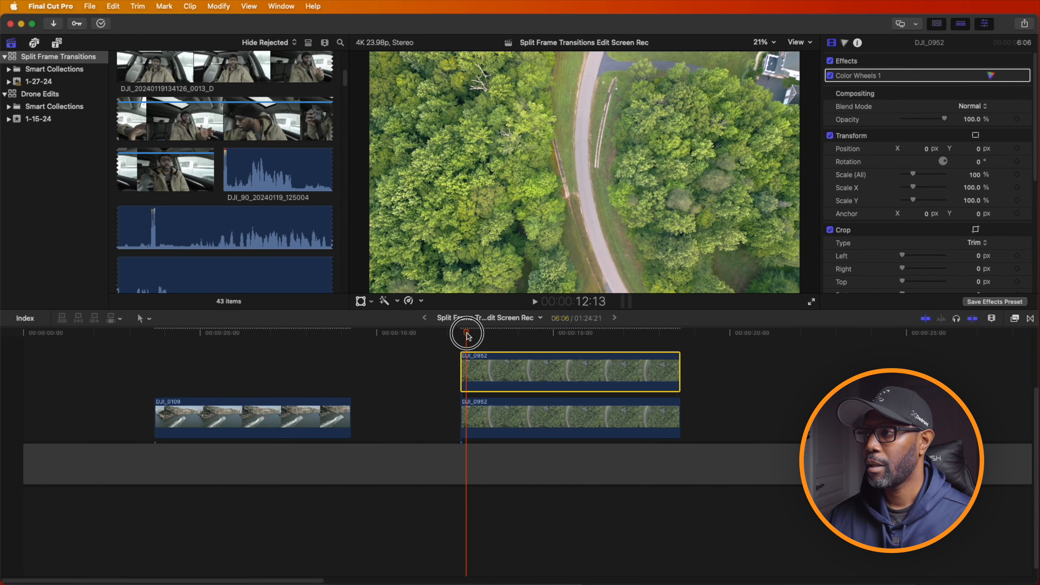
- Add a hold segment at the first frame of the upper DJI_0952 copy
left_click_drag(460, 332, 458, 331)
key("shift+h")
key("shift+h")
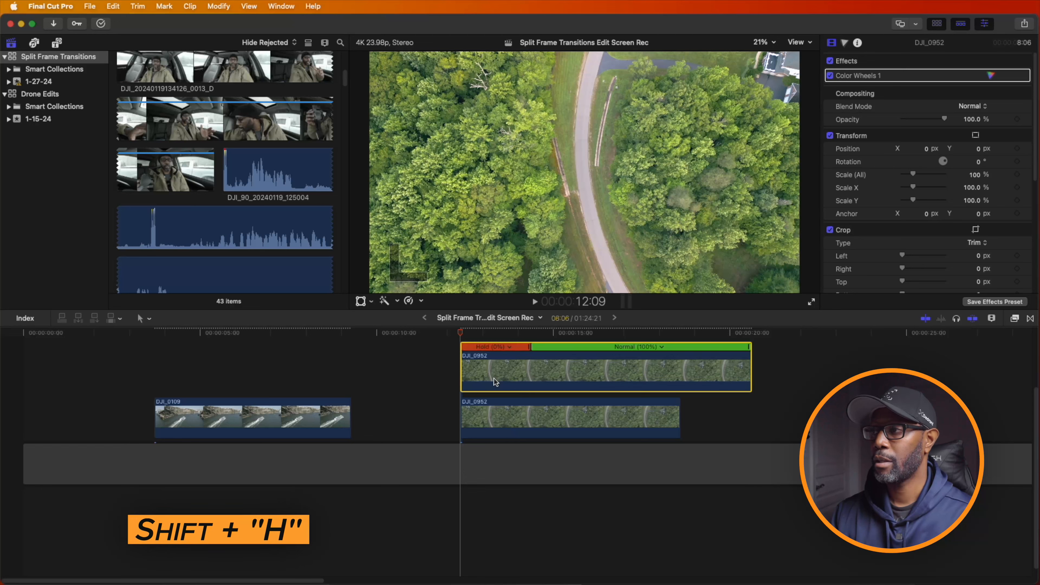
- Blade the upper DJI_0952 copy at the end of its hold segment and delete the normal-speed remainder
left_click_drag(462, 333, 524, 344)
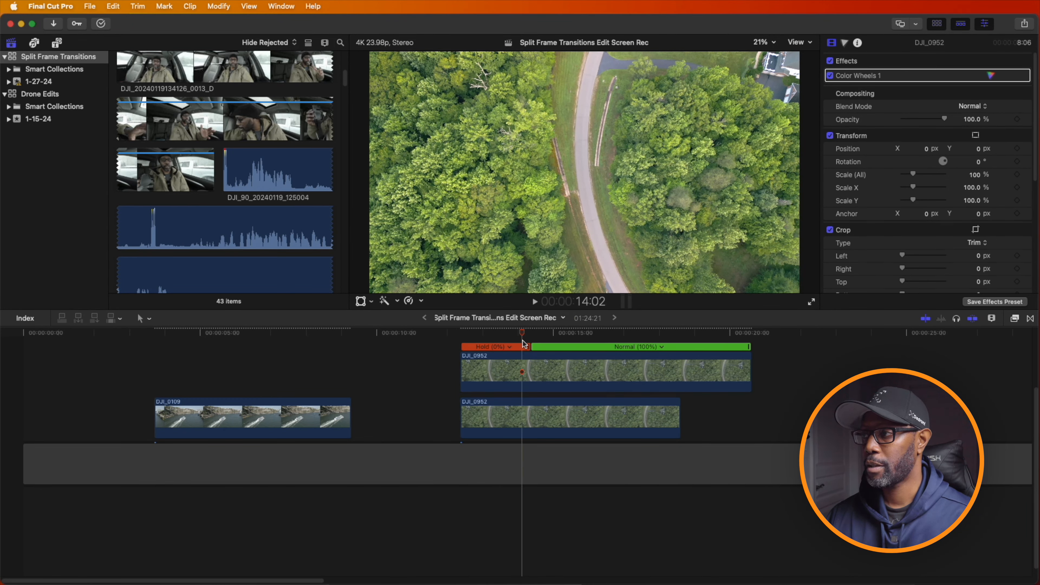
left_click(538, 370)
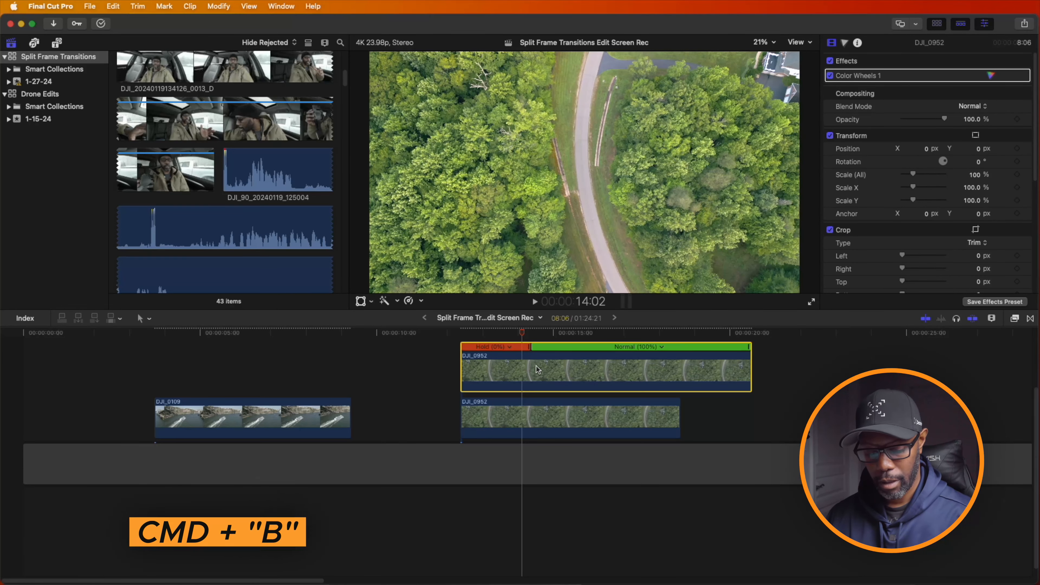
key("super+b")
left_click(540, 371)
key("Delete")
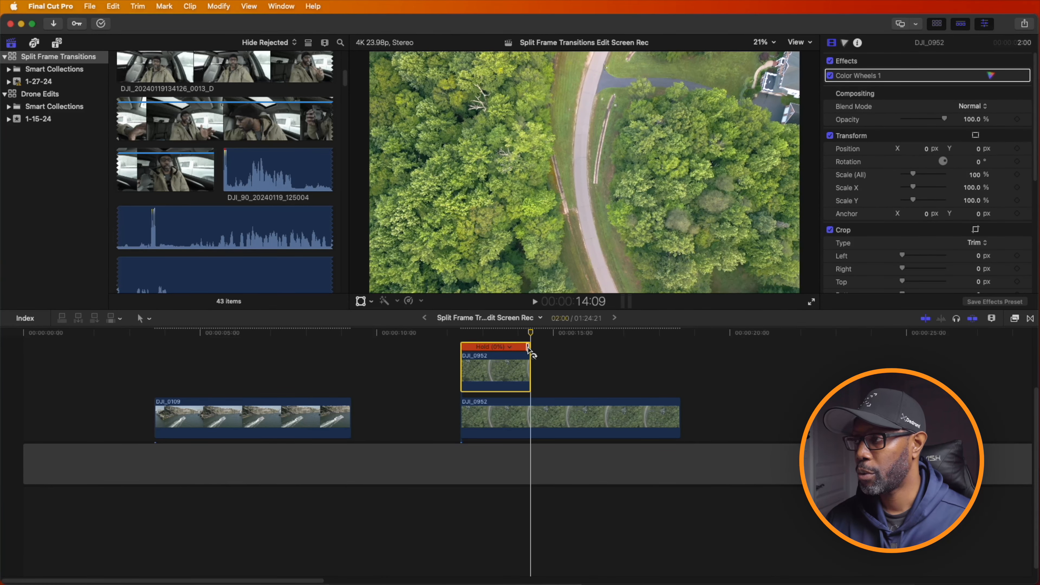
- Trim the held DJI_0952 copy to 1:20 and place it directly in front of the original DJI_0952 clip
left_click_drag(529, 349, 600, 373)
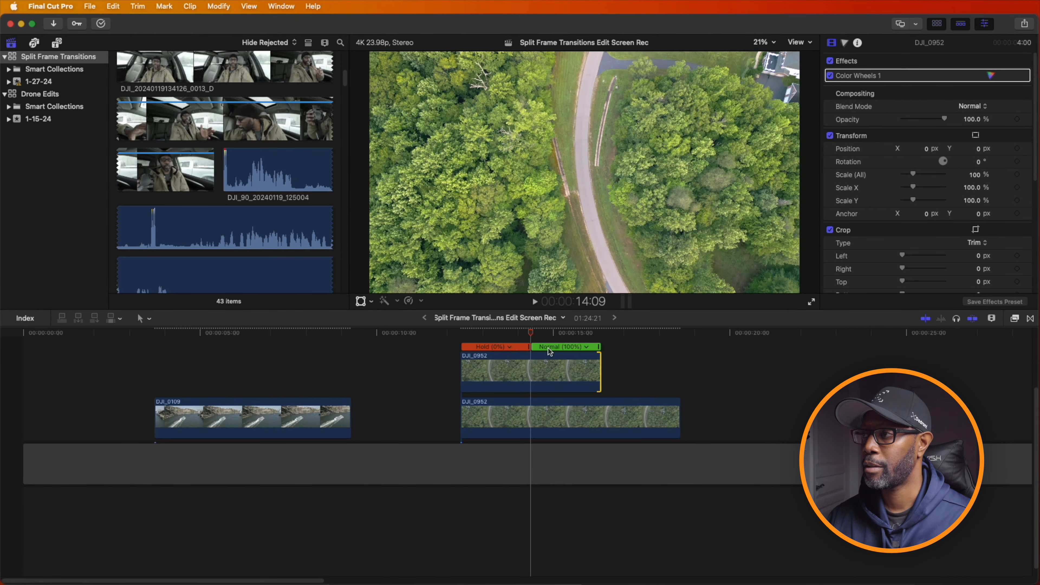
mouse_move(533, 335)
left_mouse_down()
mouse_move(569, 334)
mouse_move(527, 334)
left_mouse_up()
left_click_drag(597, 369, 524, 356)
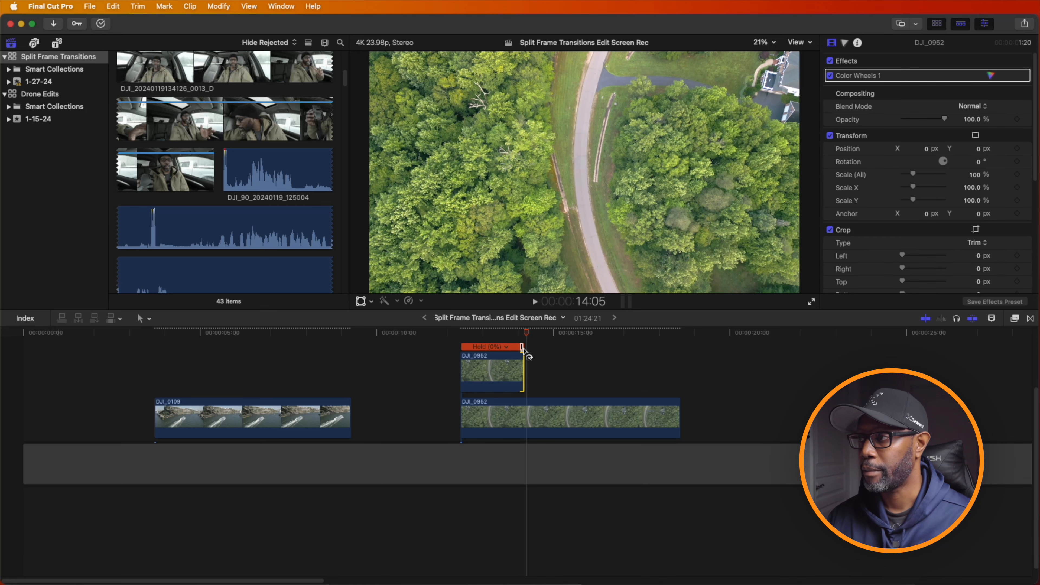
left_click_drag(510, 362, 438, 410)
- Apply the Draw Mask effect from Masks and Keying to the held DJI_0952 clip
left_click_drag(422, 336, 399, 338)
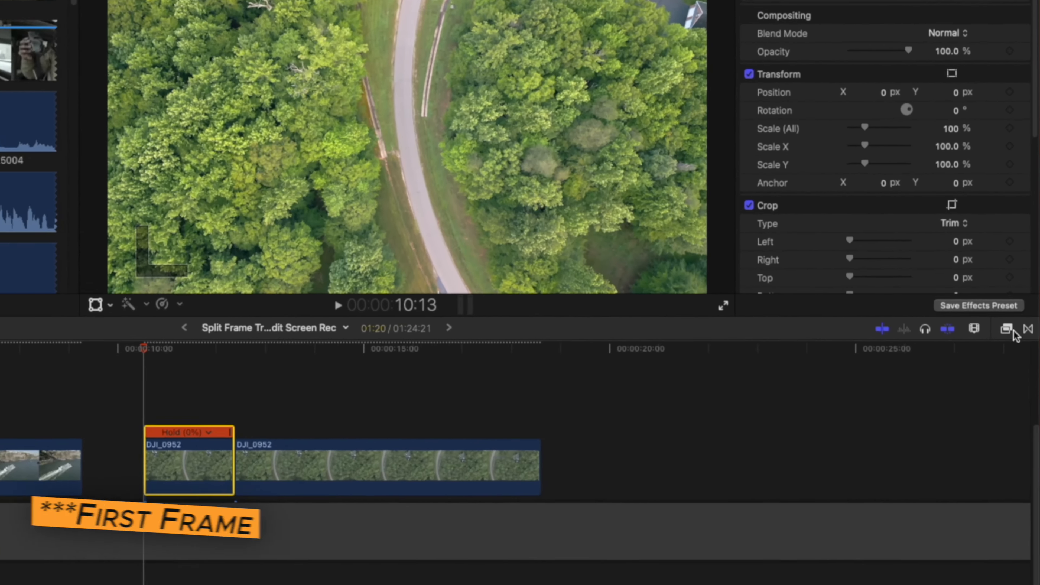
left_click(1007, 329)
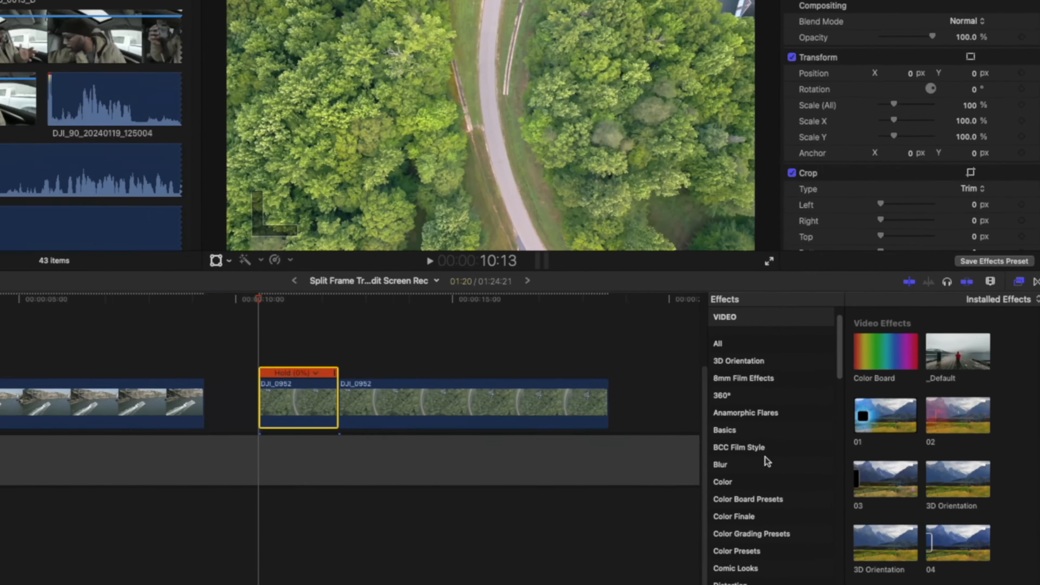
scroll(765, 457, "down", 10)
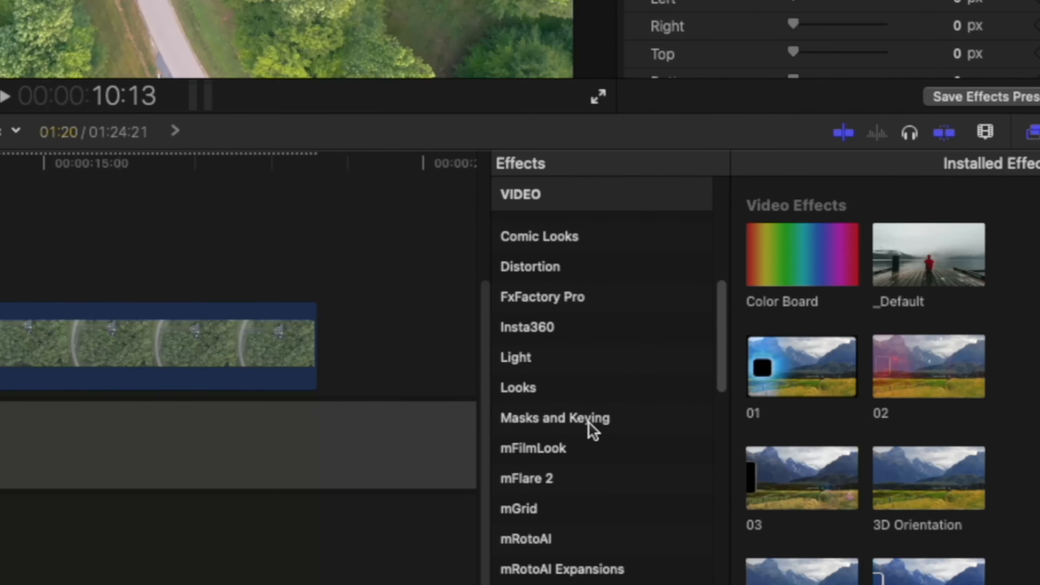
left_click(590, 424)
left_click(925, 231)
mouse_move(925, 231)
left_mouse_down()
mouse_move(811, 231)
mouse_move(428, 433)
left_mouse_up()
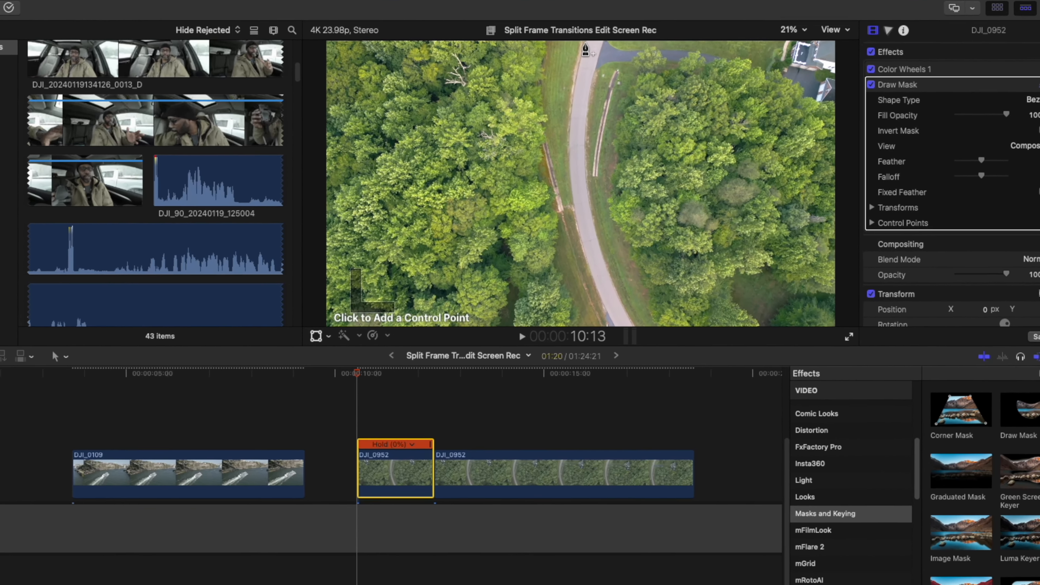
- Draw a closed mask around the road, with control points along both of its edges from top to bottom
left_click(586, 46)
left_click(579, 77)
left_click(572, 118)
left_click(572, 151)
left_click(573, 182)
left_click(581, 229)
left_click(594, 269)
left_click(614, 310)
left_click(643, 362)
left_click(611, 304)
left_click(590, 237)
left_click(587, 191)
left_click(584, 122)
left_click(594, 61)
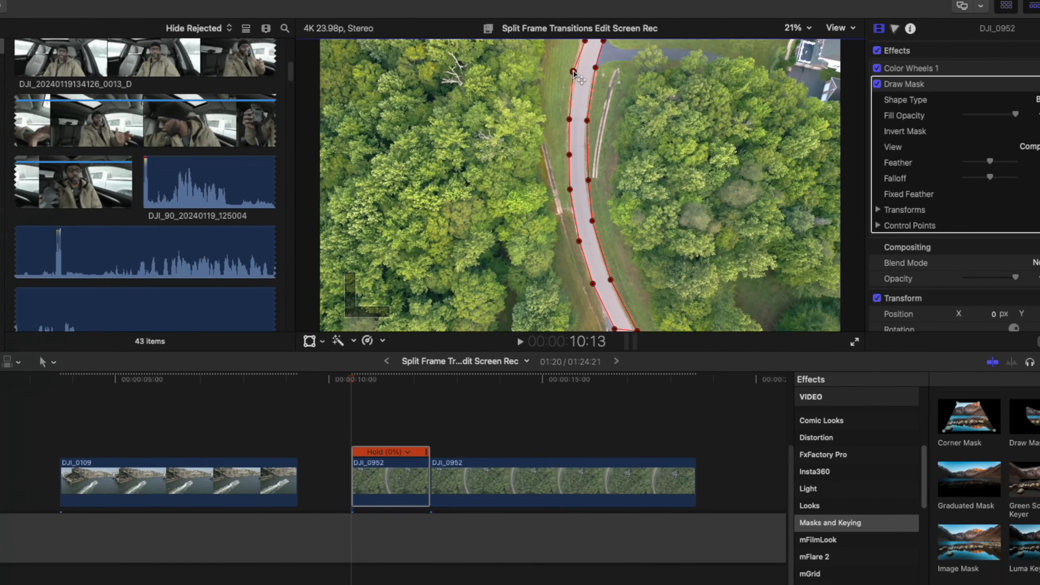
left_click(585, 36)
- Extend the road mask's end points beyond the top and bottom of the frame, viewing at 12.5%, and return the viewer to Fit
left_click(806, 23)
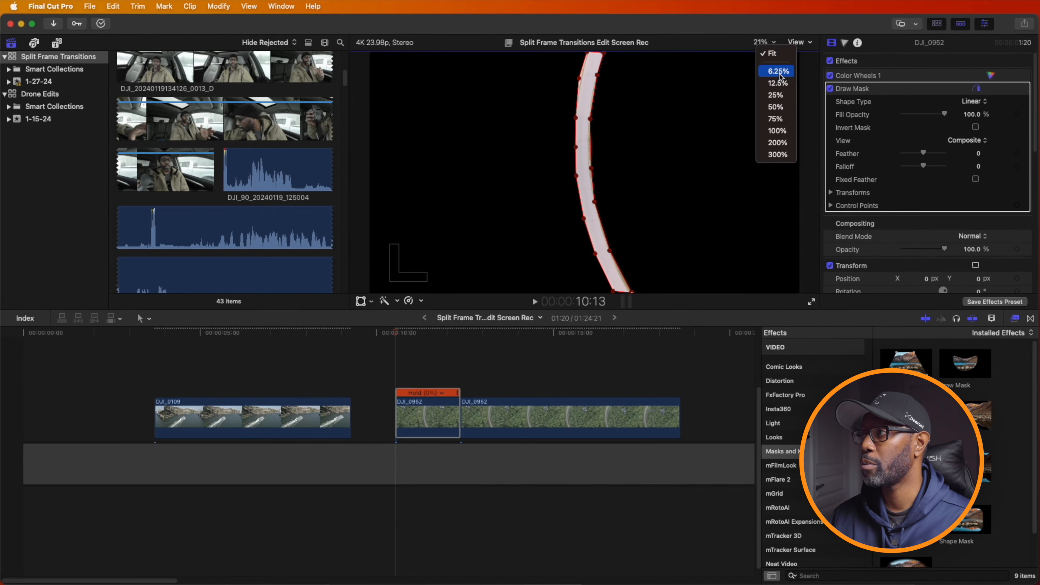
left_click(778, 84)
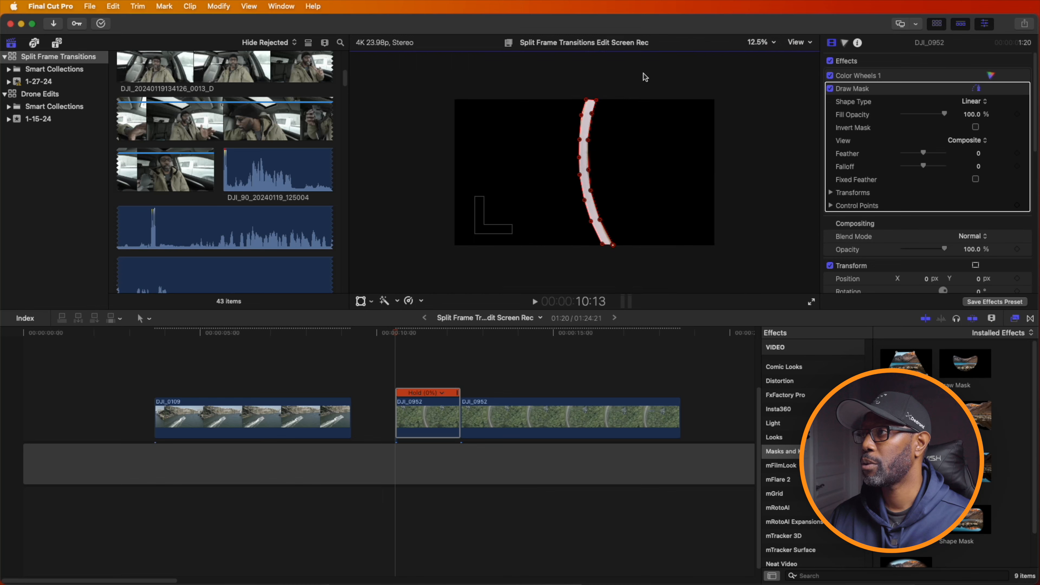
left_click_drag(599, 109, 587, 90)
left_click_drag(603, 244, 616, 250)
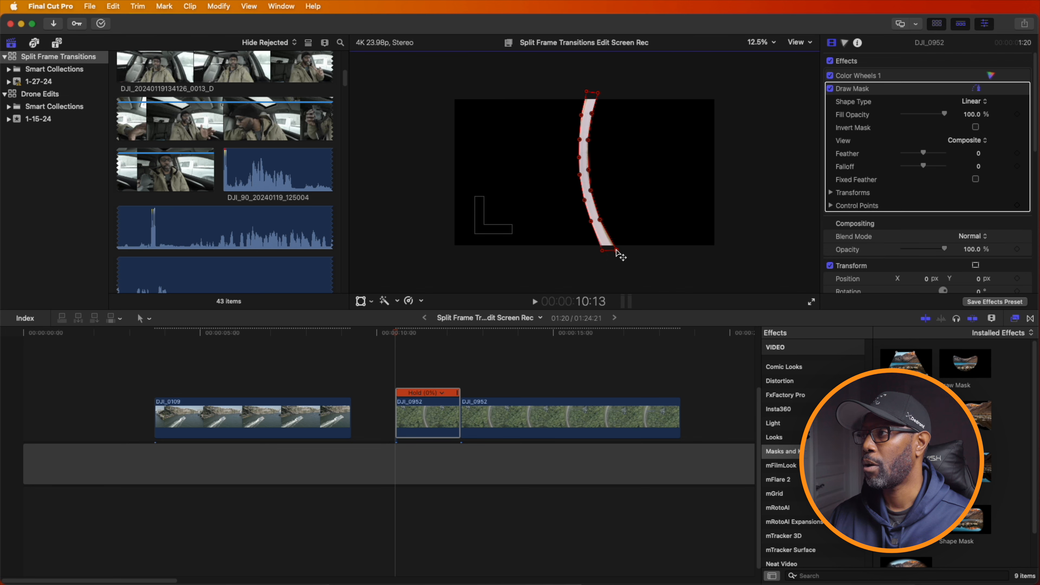
left_click(760, 43)
left_click(766, 53)
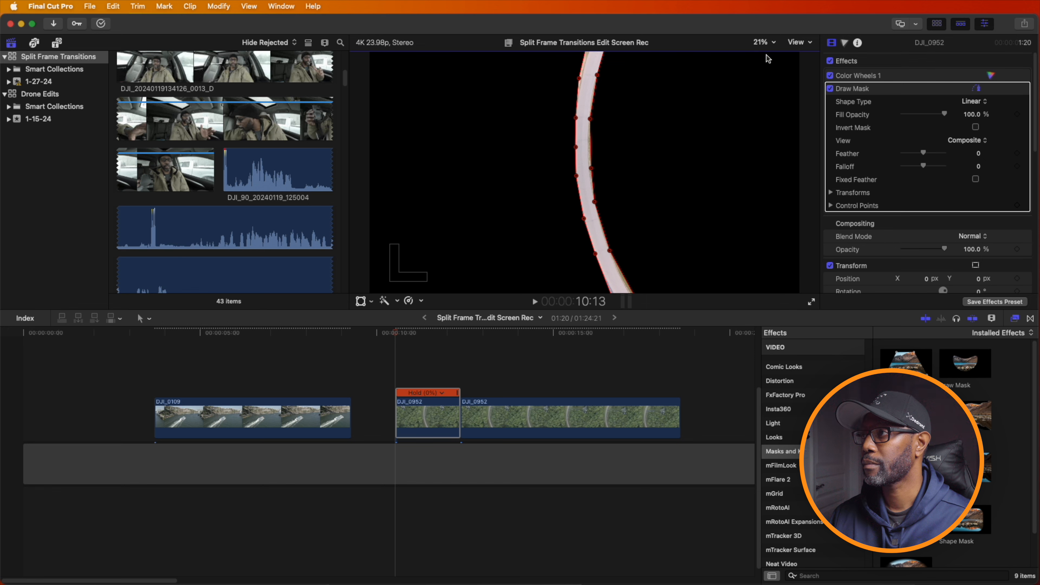
- Duplicate the masked road clip onto the lane above and invert the copy's Draw Mask
left_click(423, 428)
left_click_drag(423, 428, 422, 397)
left_click(417, 377)
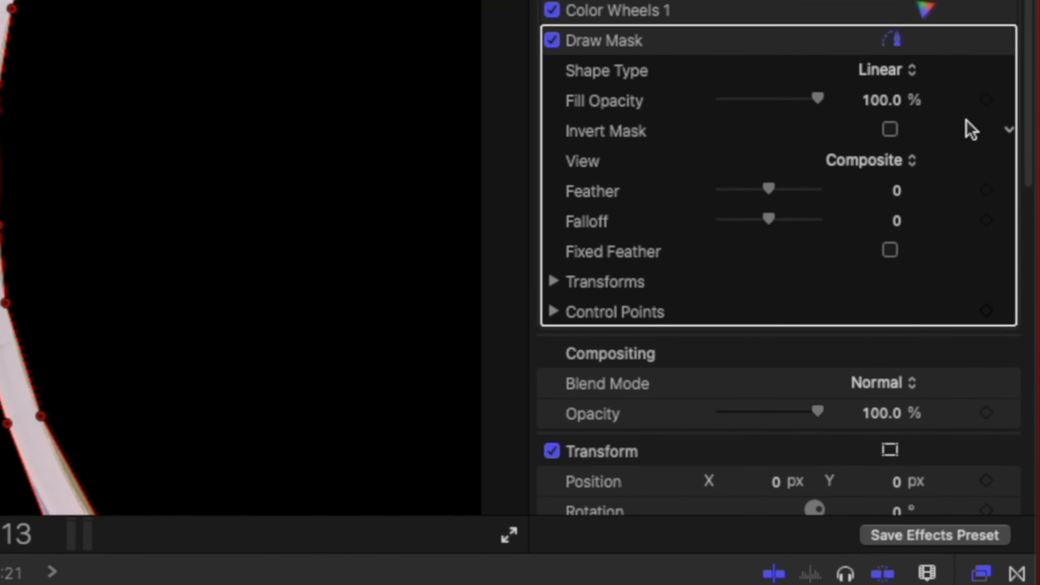
left_click(960, 128)
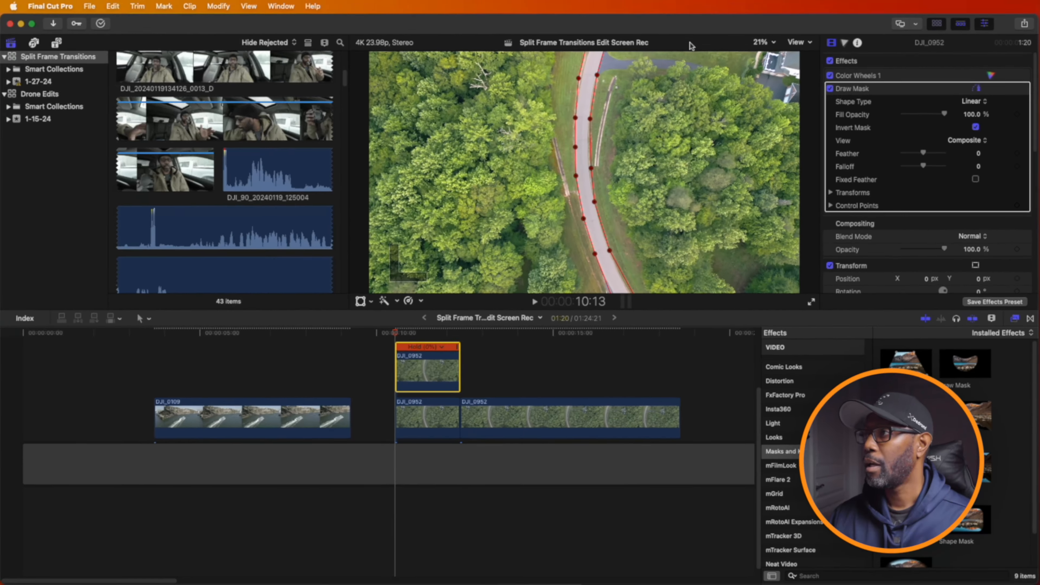
- Add a second Draw Mask to the upper held clip and place control points down the centre of the road
left_click_drag(970, 368, 438, 375)
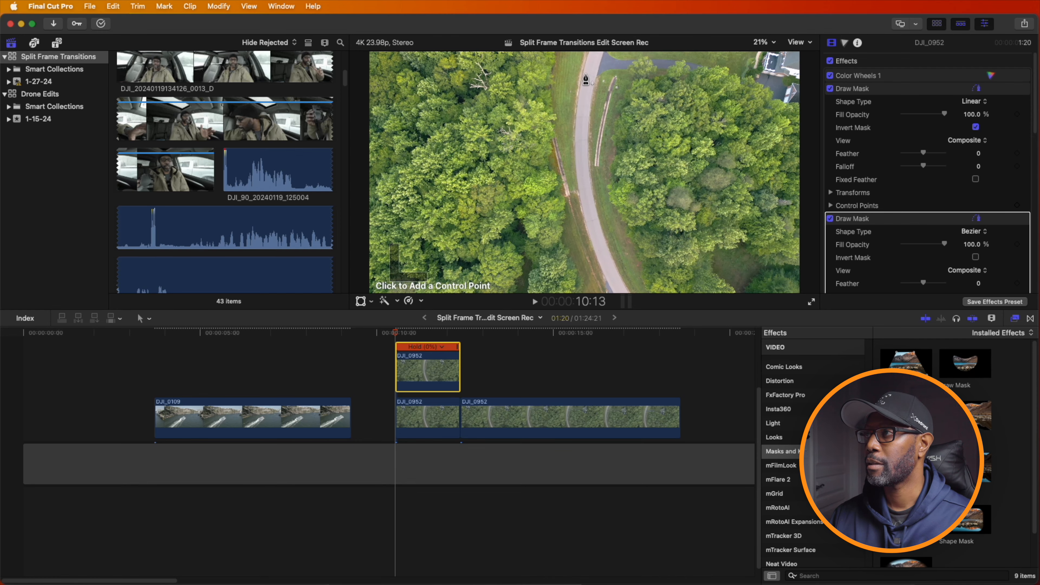
left_click(595, 53)
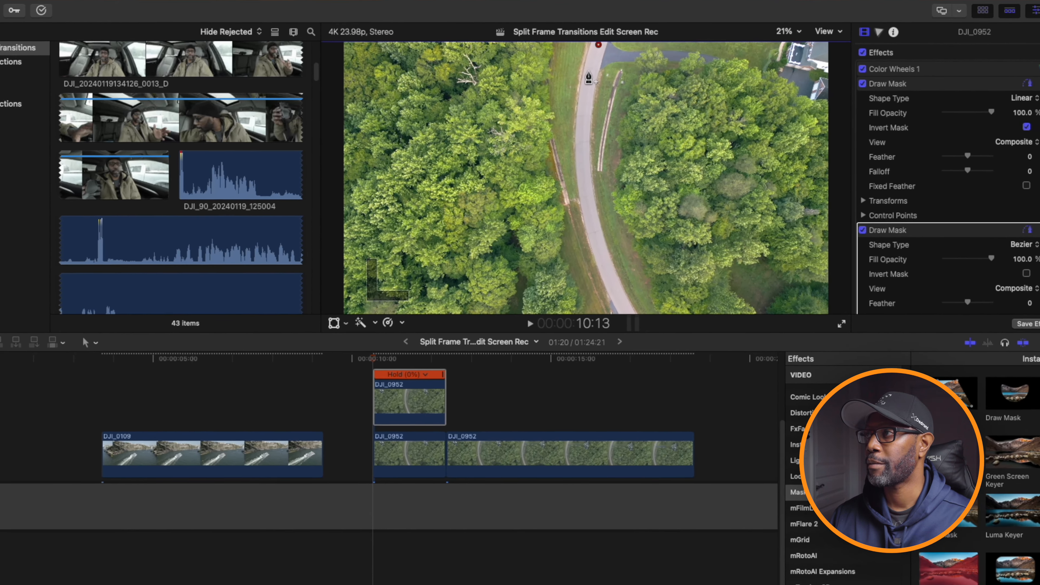
left_click(588, 72)
left_click(582, 128)
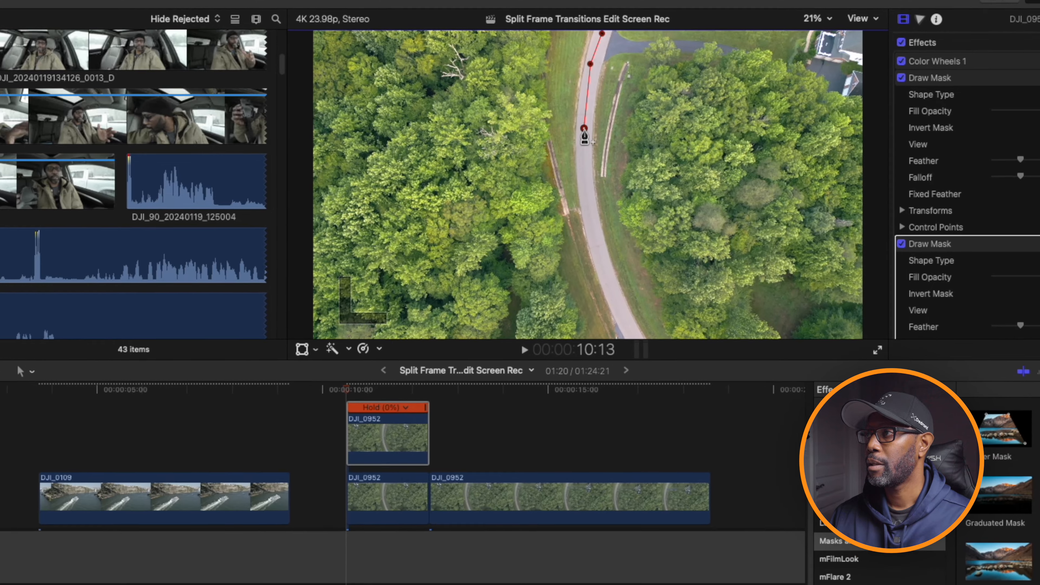
left_click(590, 201)
left_click(599, 256)
left_click(623, 313)
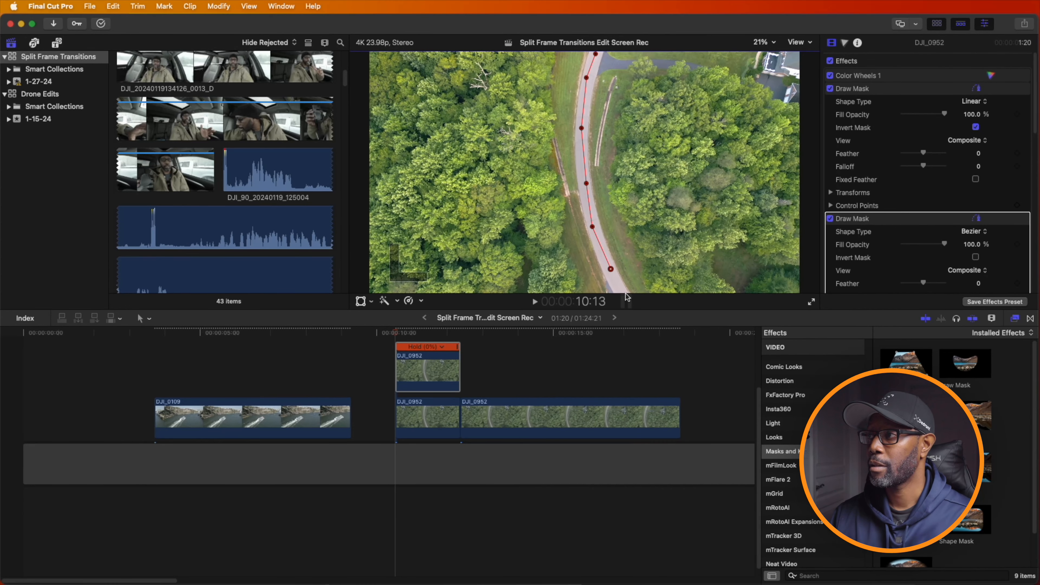
- Close the second mask around the area left of the road with points outside the frame, viewing at 12.5%, and return to Fit
key("super+shift+8")
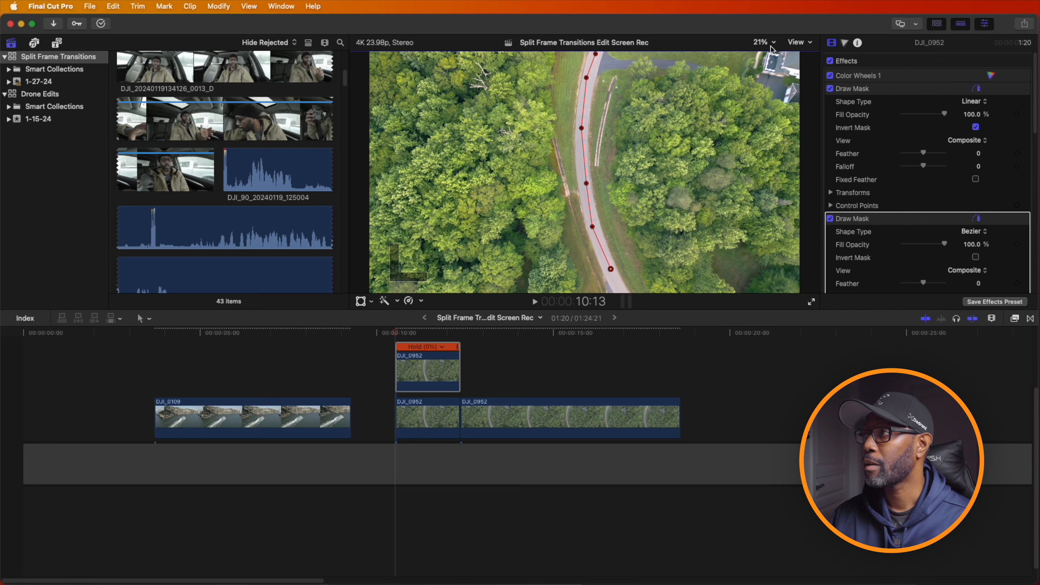
left_click(771, 46)
left_click(777, 83)
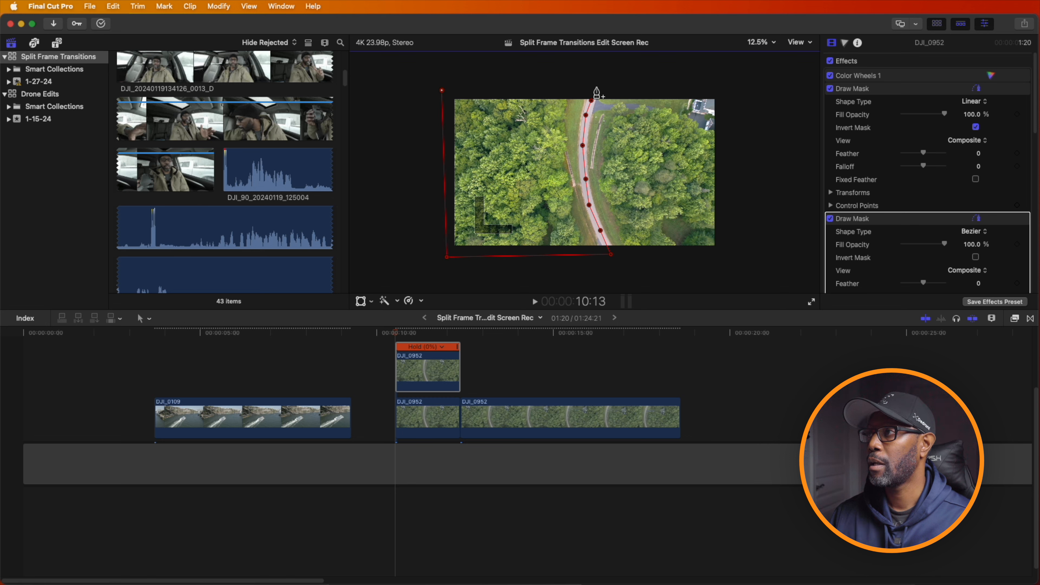
left_click(592, 102)
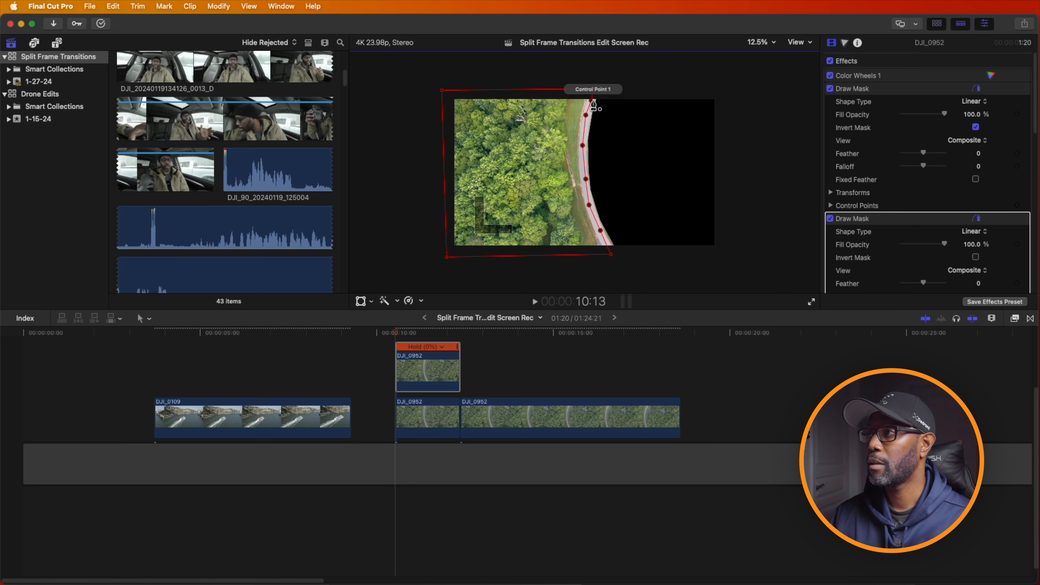
left_click(765, 42)
left_click(767, 53)
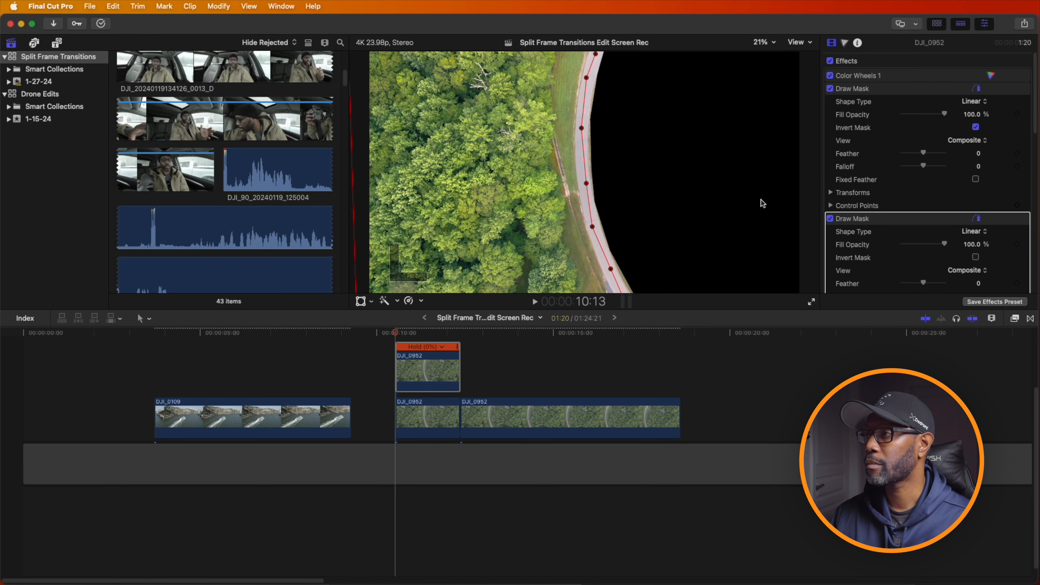
- Duplicate the double-masked clip onto a third lane and disable the two held clips beneath it
left_click(416, 378)
left_click_drag(420, 373, 423, 343)
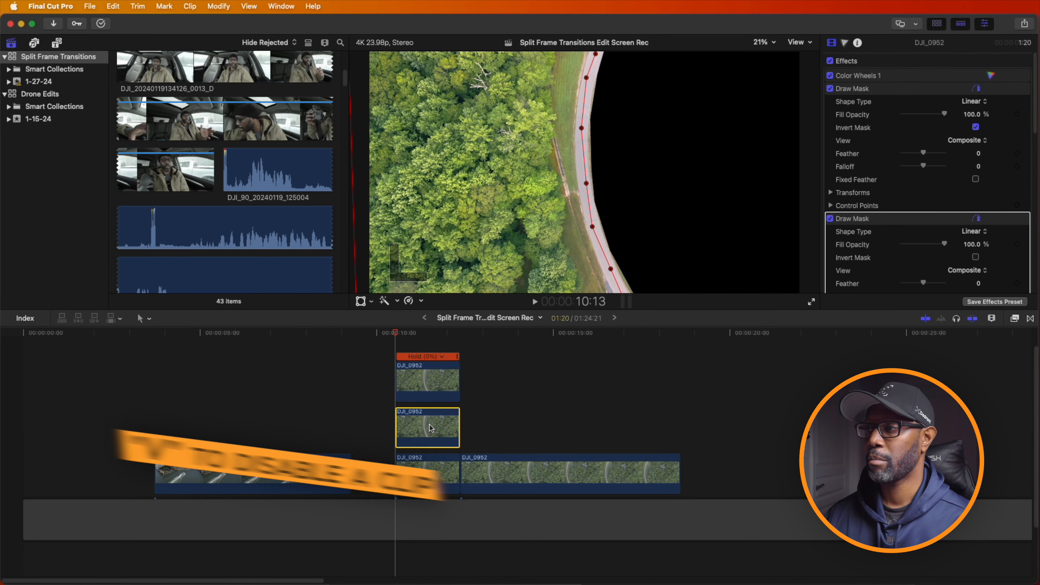
key("v")
left_click(428, 479)
key("v")
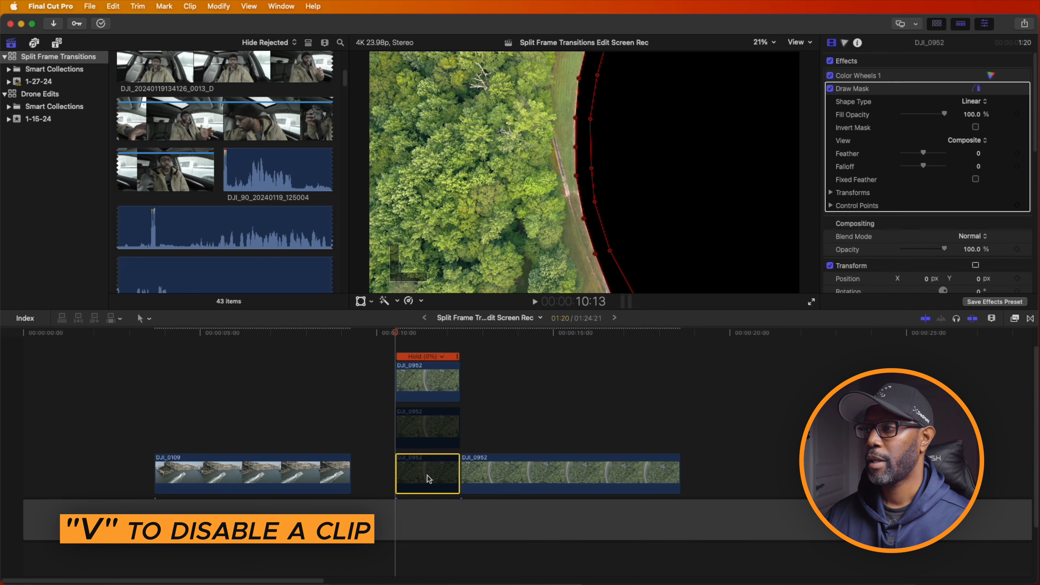
- Invert the second Draw Mask on the top copy and re-enable the two held clips beneath it
left_click(421, 386)
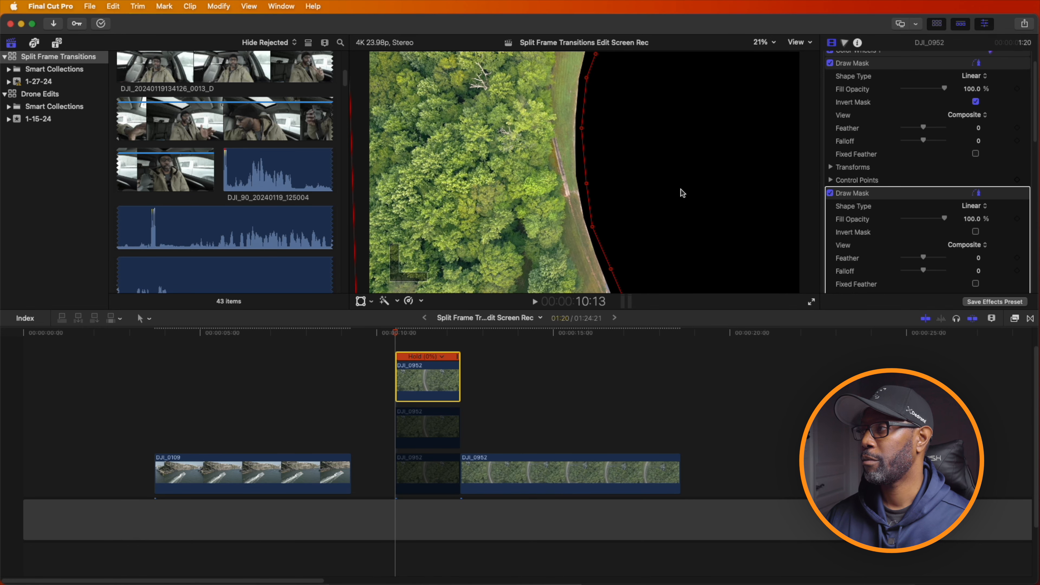
left_click(976, 232)
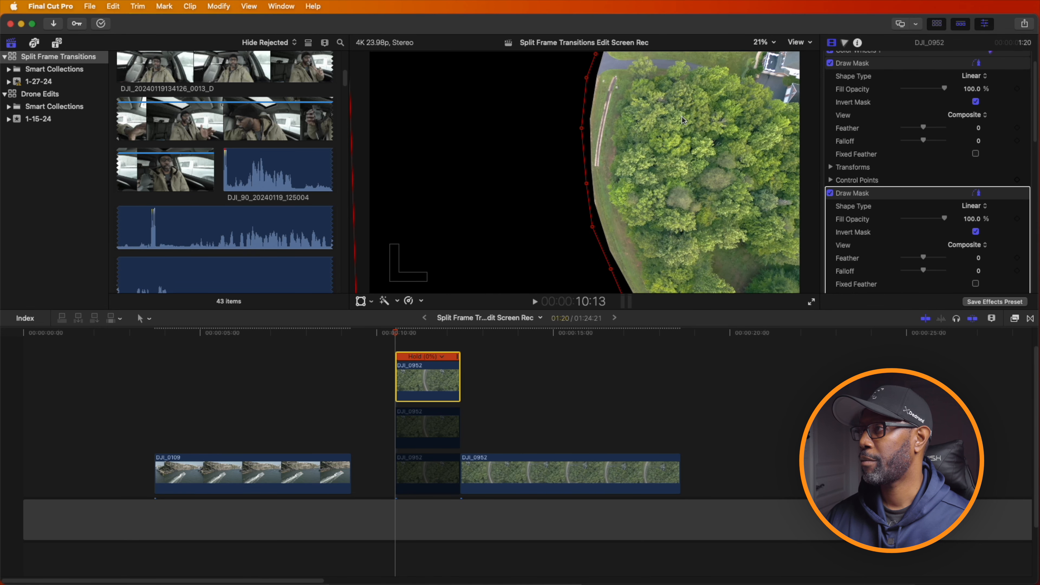
left_click(421, 433)
key("v")
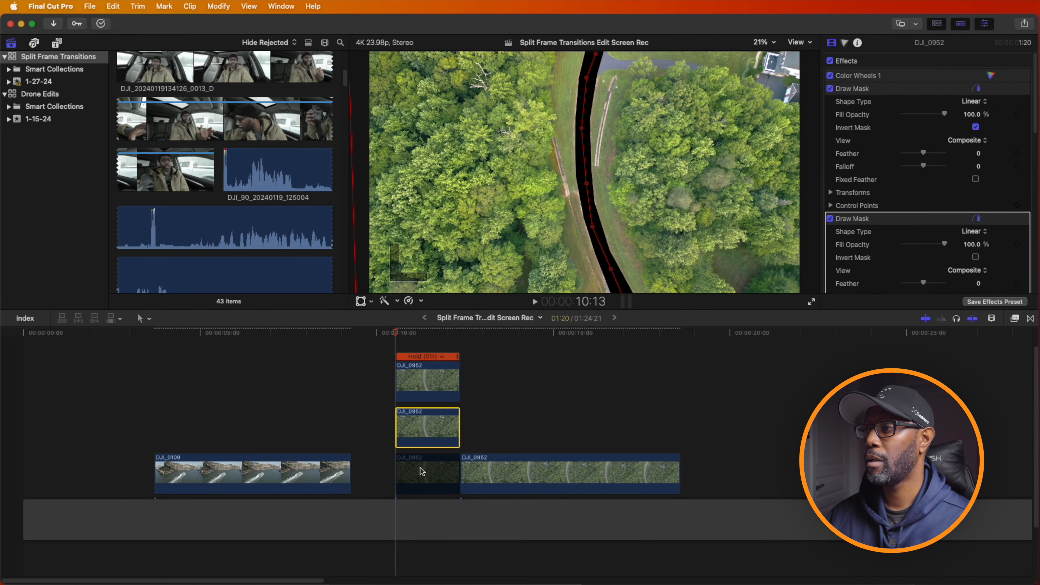
left_click(420, 467)
key("v")
- Apply a Ken Burns crop to the top held clip and swap its start and end frames
left_click(422, 389)
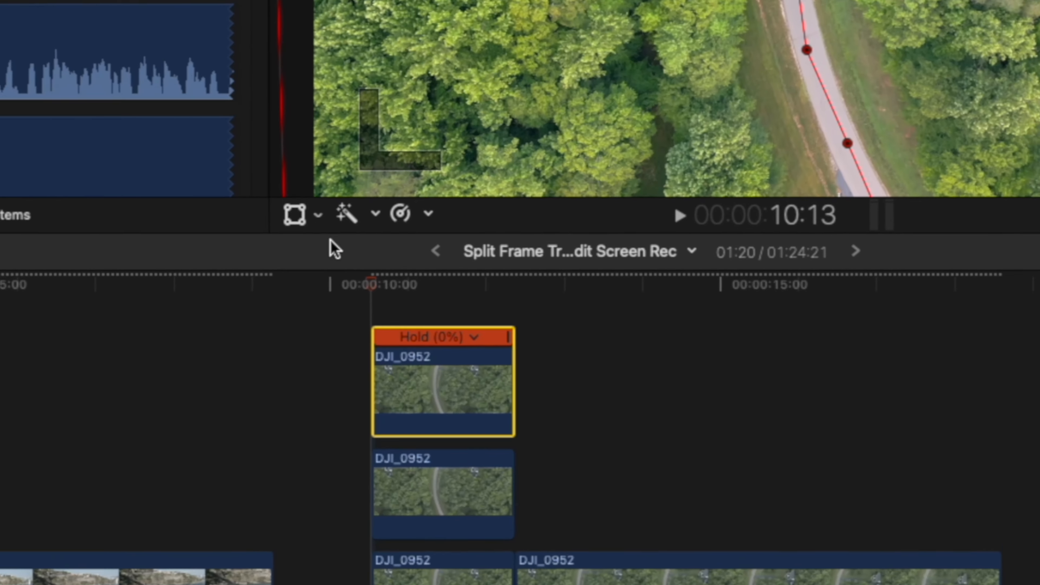
left_click(354, 272)
left_click(353, 273)
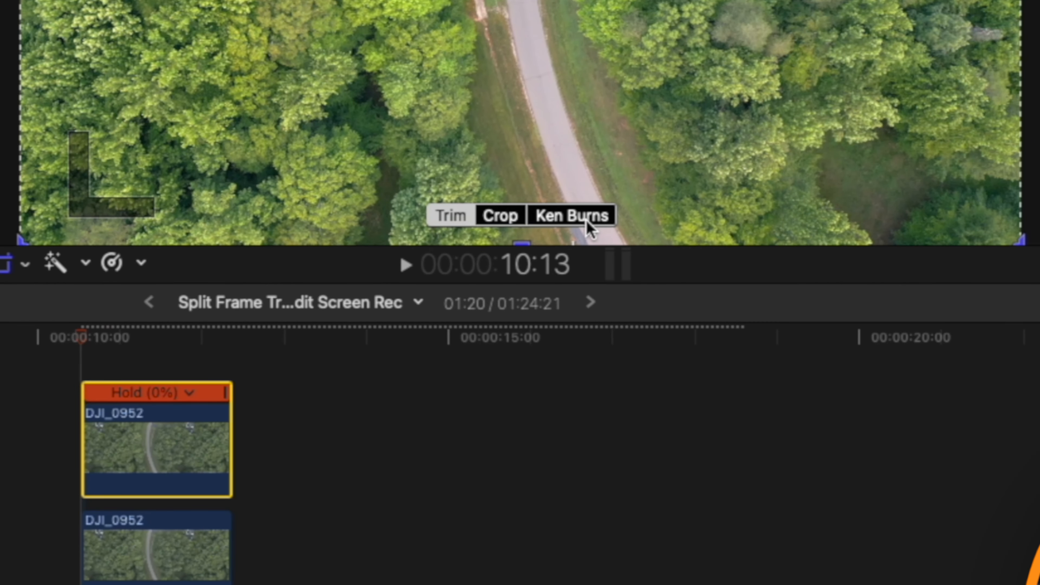
left_click(586, 222)
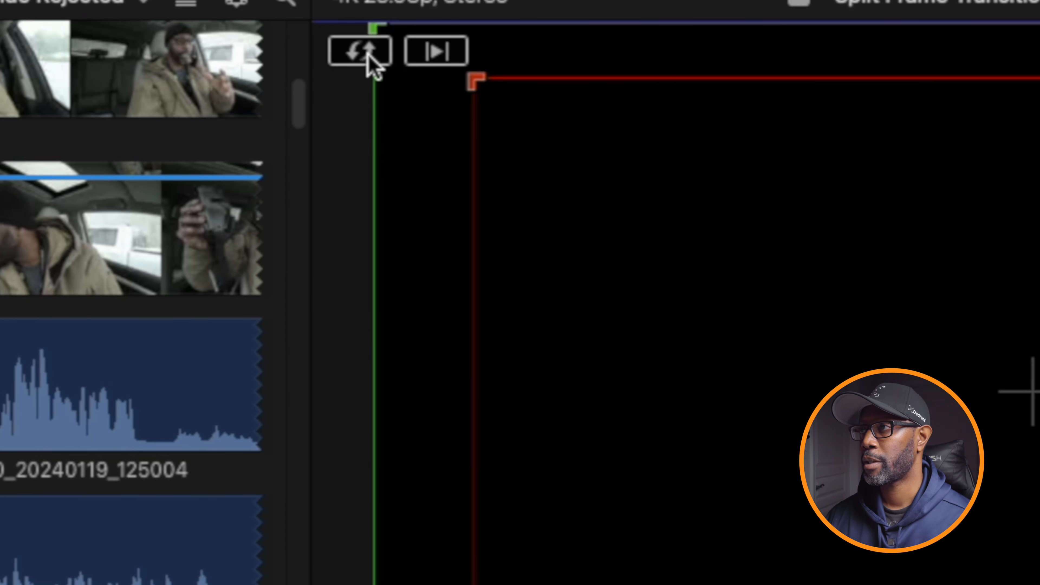
left_click(369, 52)
- Enlarge the top clip's Start frame to the full image, shift it horizontally until its centre reaches the image's left edge, and preview the slide
left_click_drag(413, 74, 360, 53)
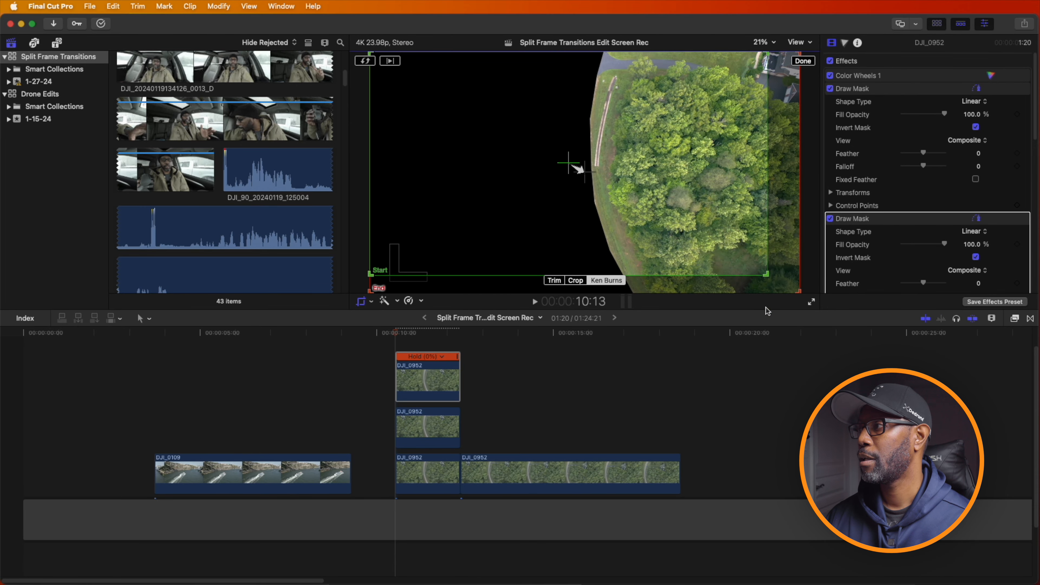
left_click_drag(765, 275, 796, 292)
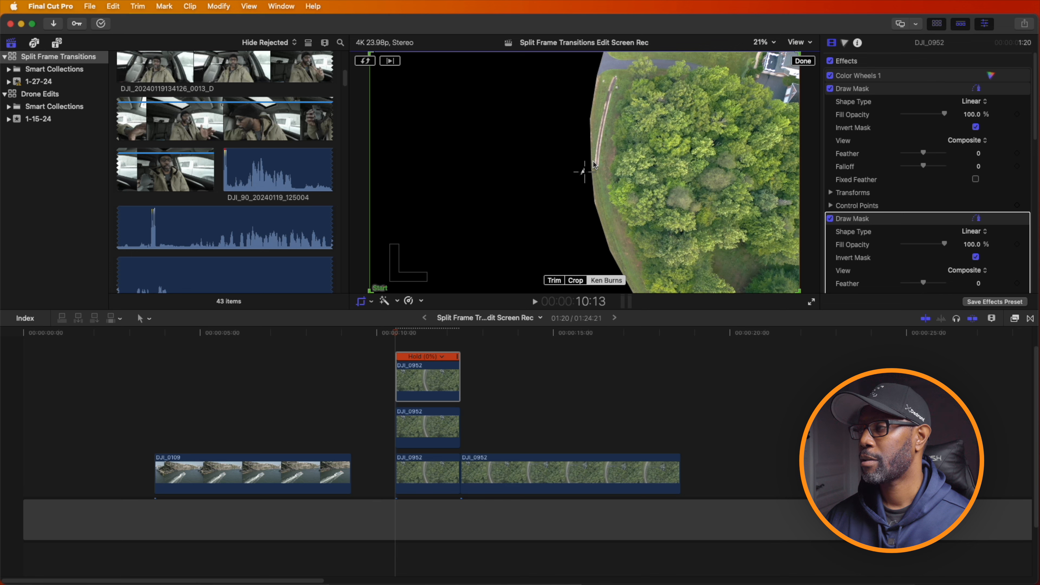
left_click_drag(585, 174, 372, 173)
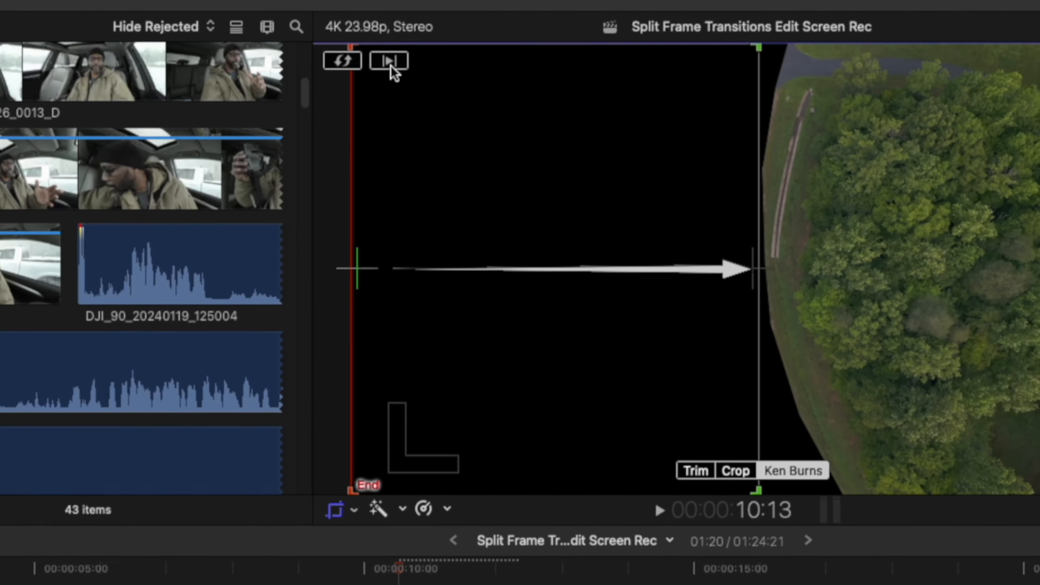
left_click(390, 60)
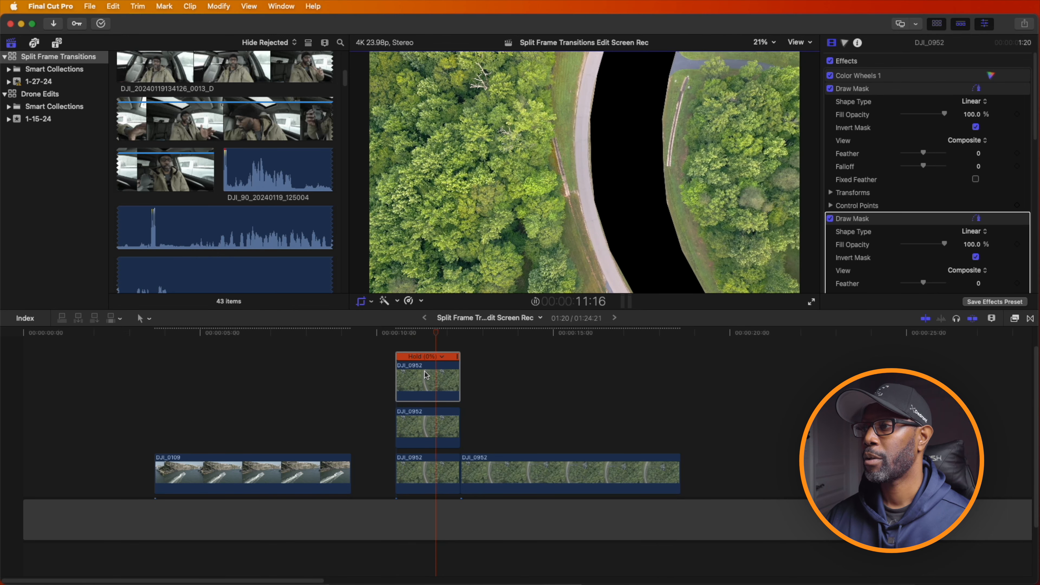
- Give the middle held clip a Ken Burns crop with its start and end frames swapped
left_click(438, 433)
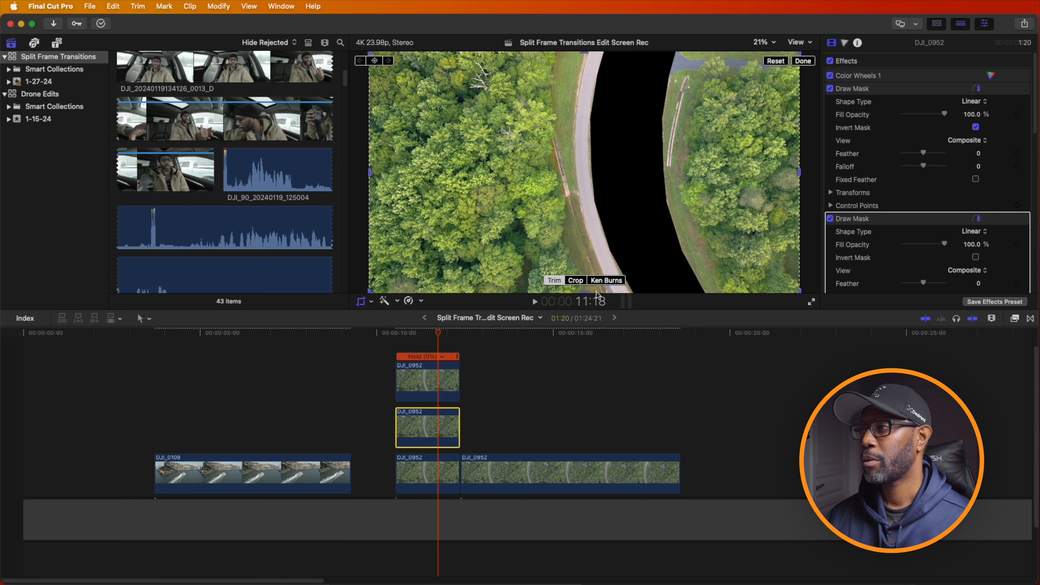
left_click(607, 281)
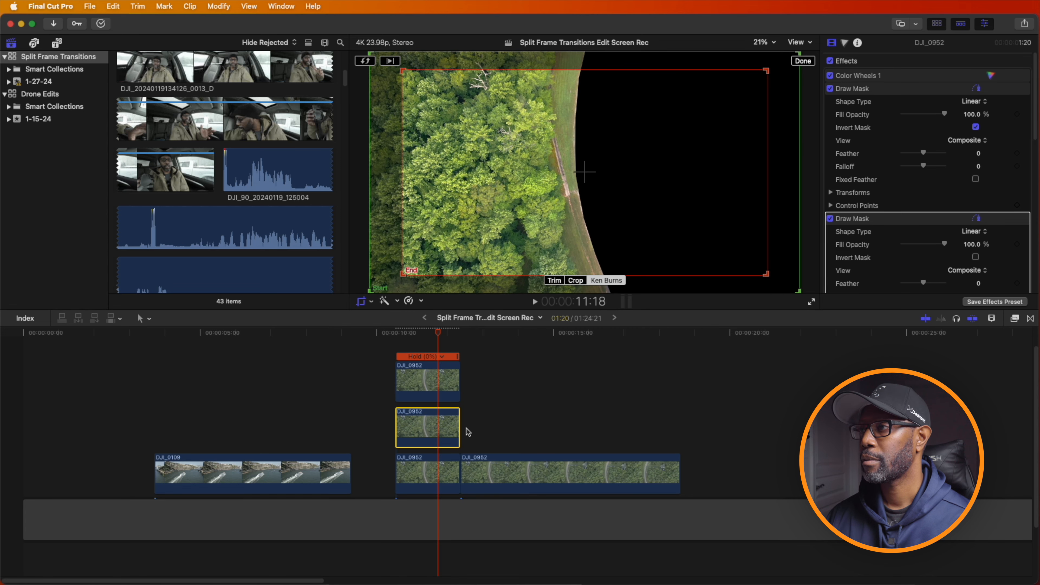
left_click(365, 61)
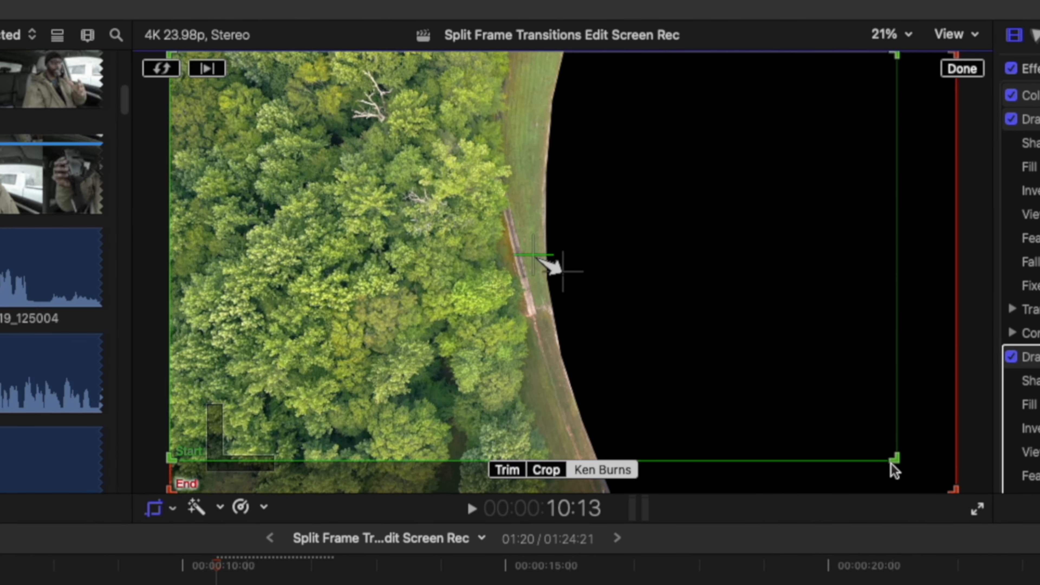
- Enlarge the middle clip's Start frame to the full image, shift it horizontally until its centre reaches the image's right edge, and preview the slide
left_click_drag(892, 463, 956, 494)
left_click_drag(568, 276, 964, 282)
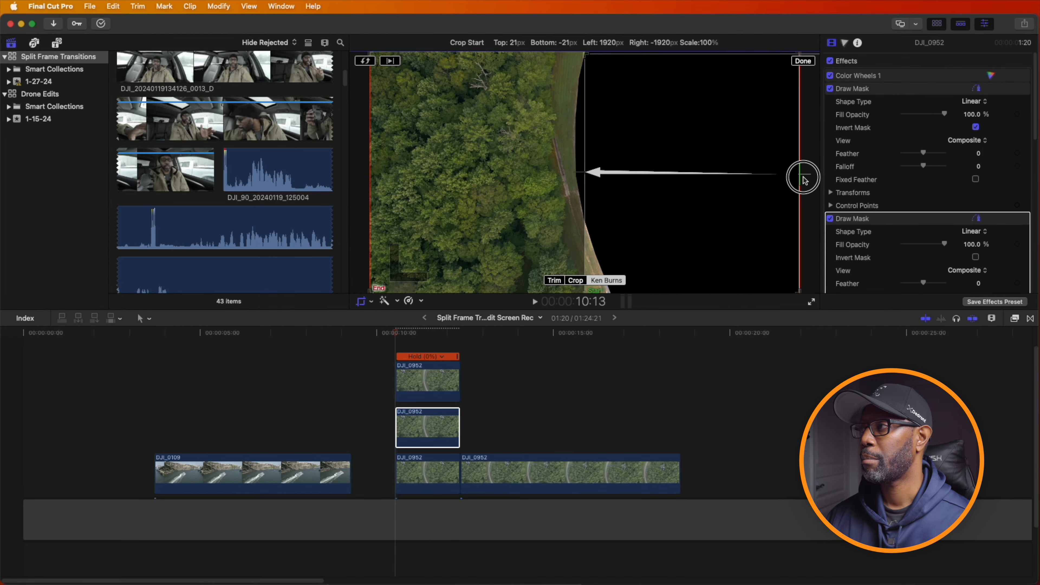
left_click_drag(804, 179, 831, 179)
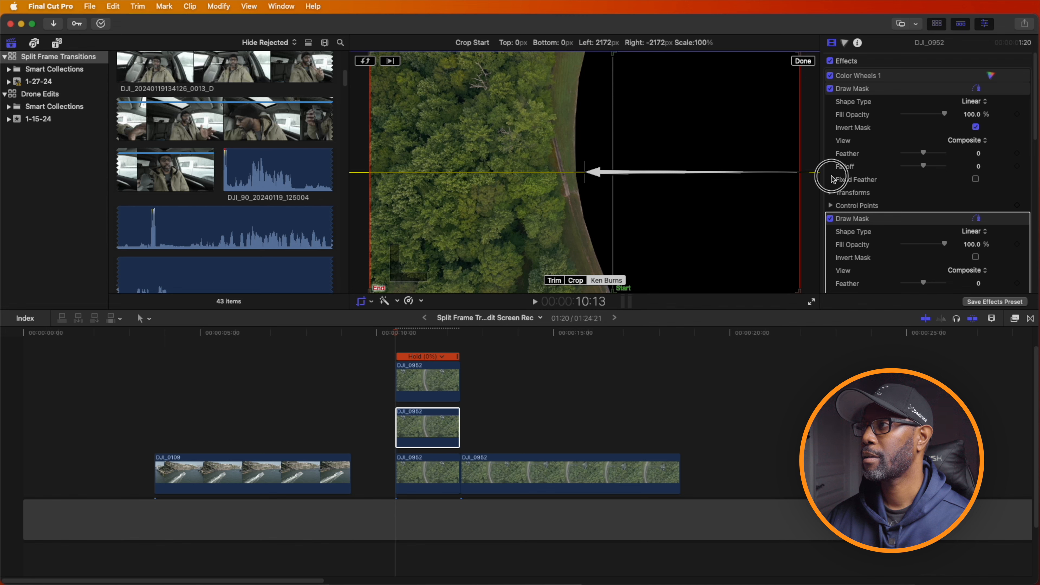
left_click_drag(831, 179, 828, 179)
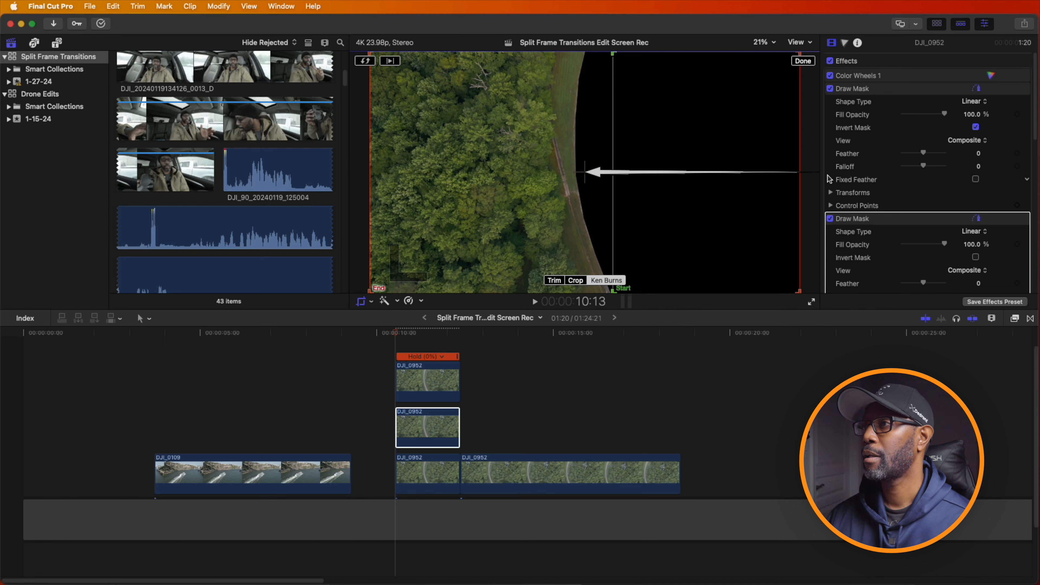
left_click(392, 63)
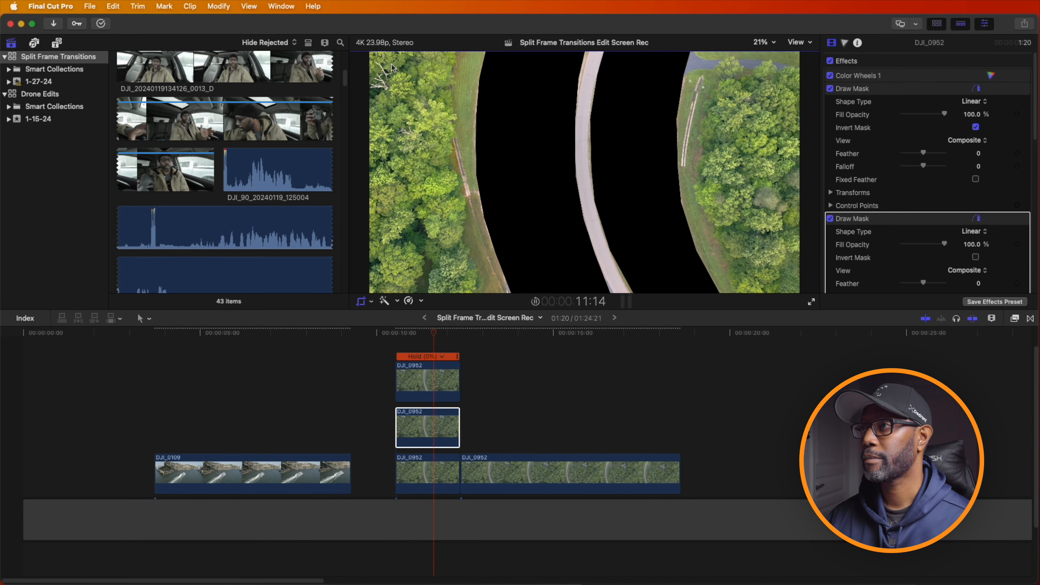
left_click(392, 63)
- Disable the two upper held clips and search the installed transitions for "page cu"
left_click_drag(426, 340, 427, 423)
key("v")
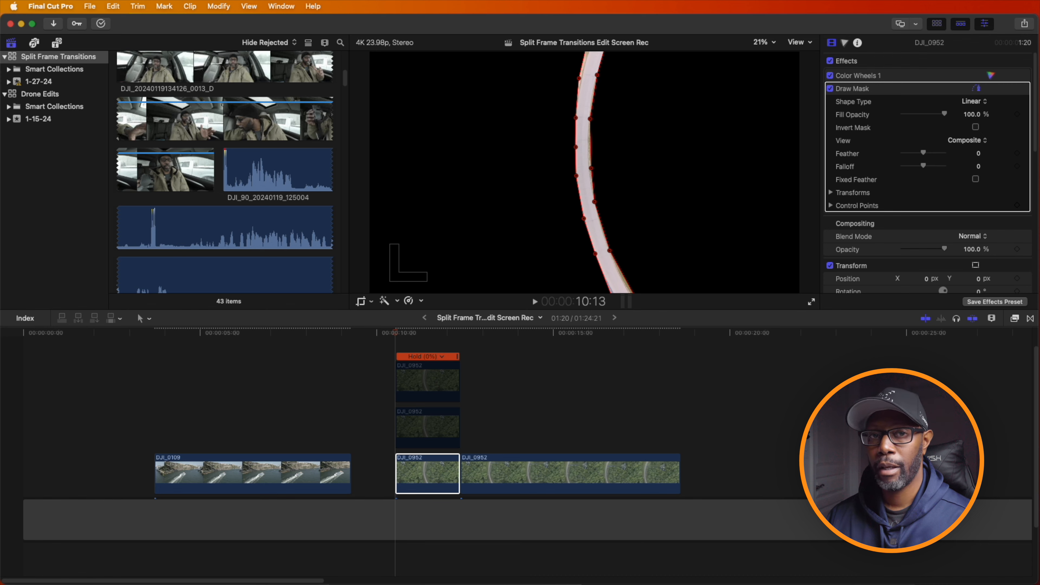
left_click(1031, 320)
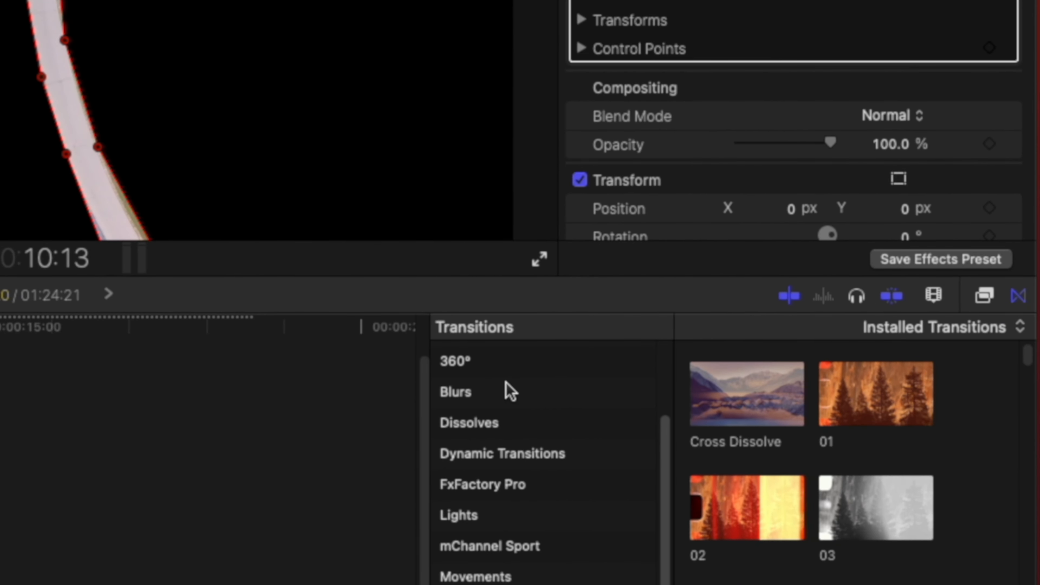
scroll(510, 391, "up", 3)
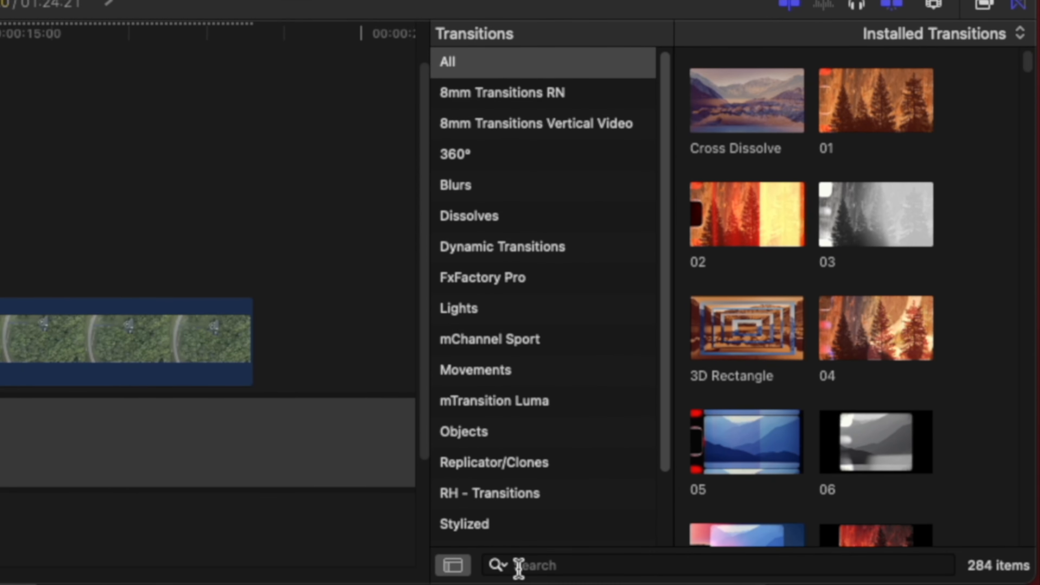
left_click(519, 564)
type("page cu")
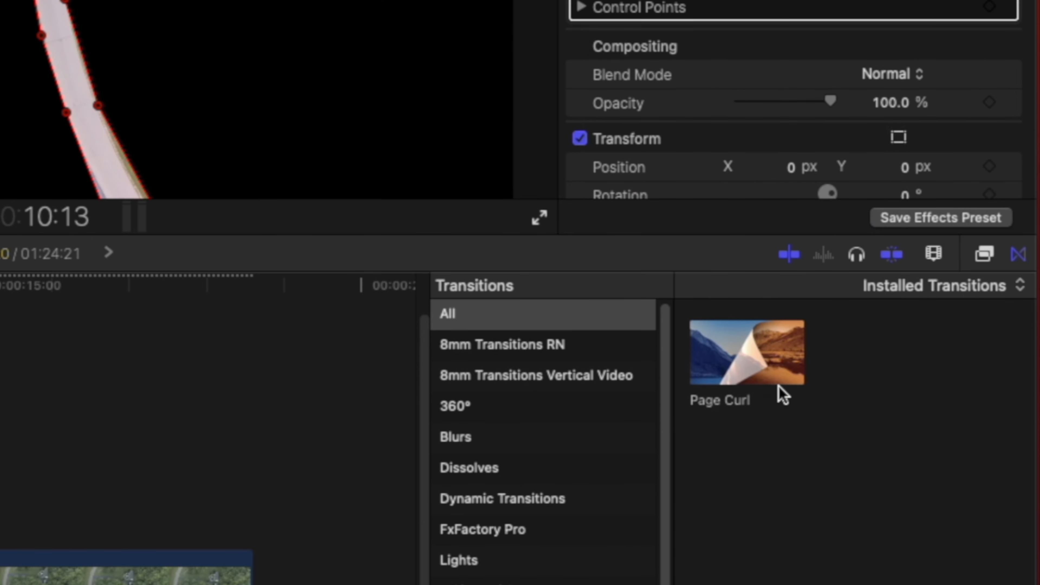
- Add the Page Curl transition at the start of the lowest held clip containing the road, and preview it
left_click_drag(759, 111, 381, 488)
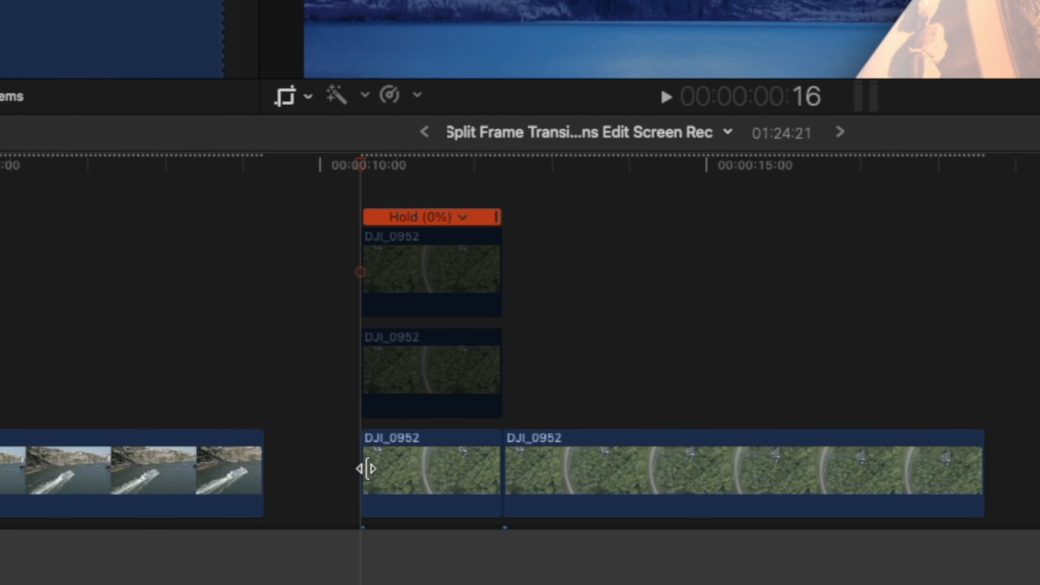
left_click(365, 469)
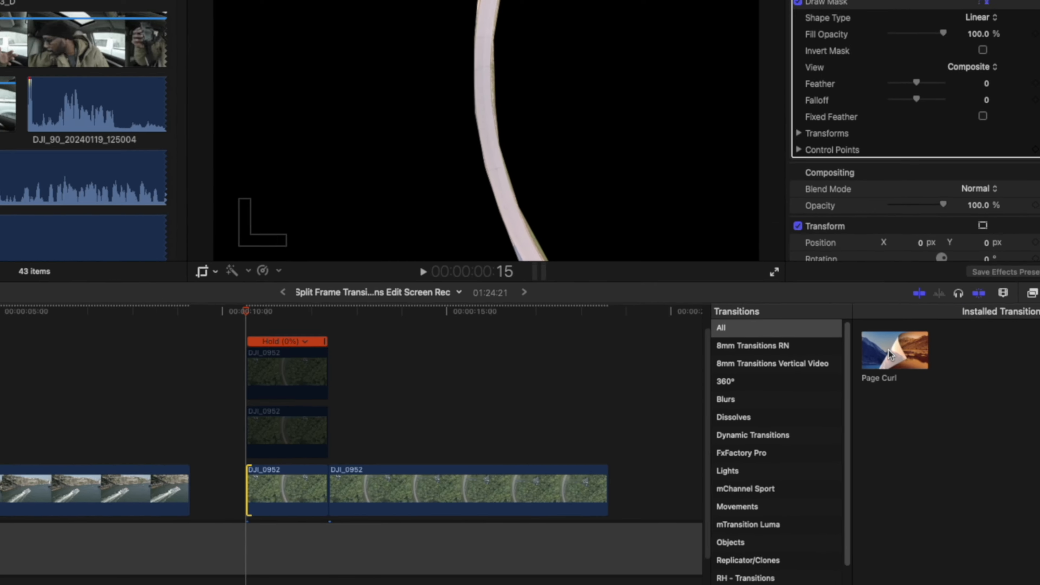
double_click(902, 366)
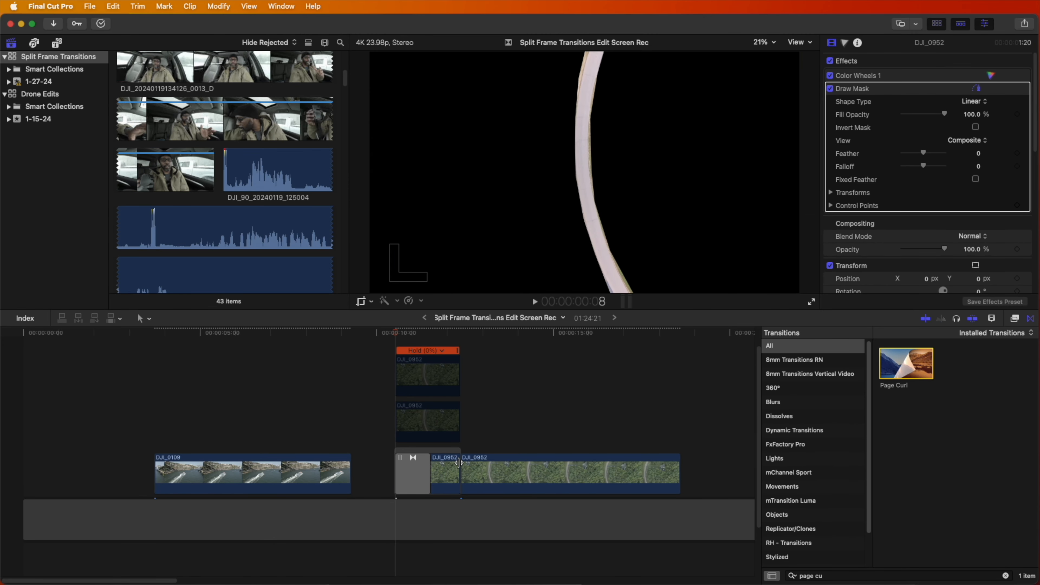
key("space")
key("space")
left_click_drag(436, 332, 397, 332)
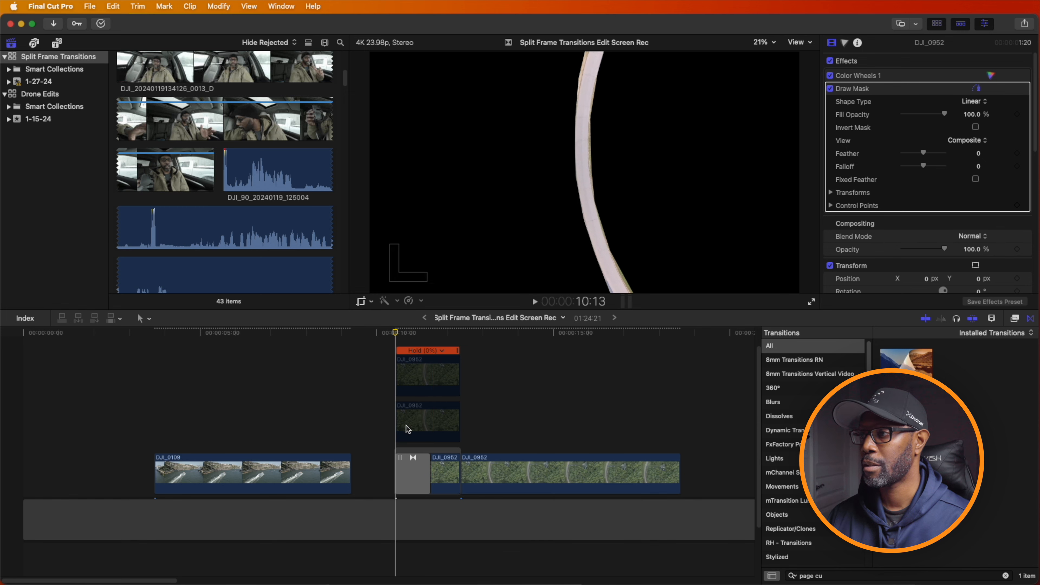
- Select the Page Curl transition on the road clip and open its Direction options
left_click(413, 479)
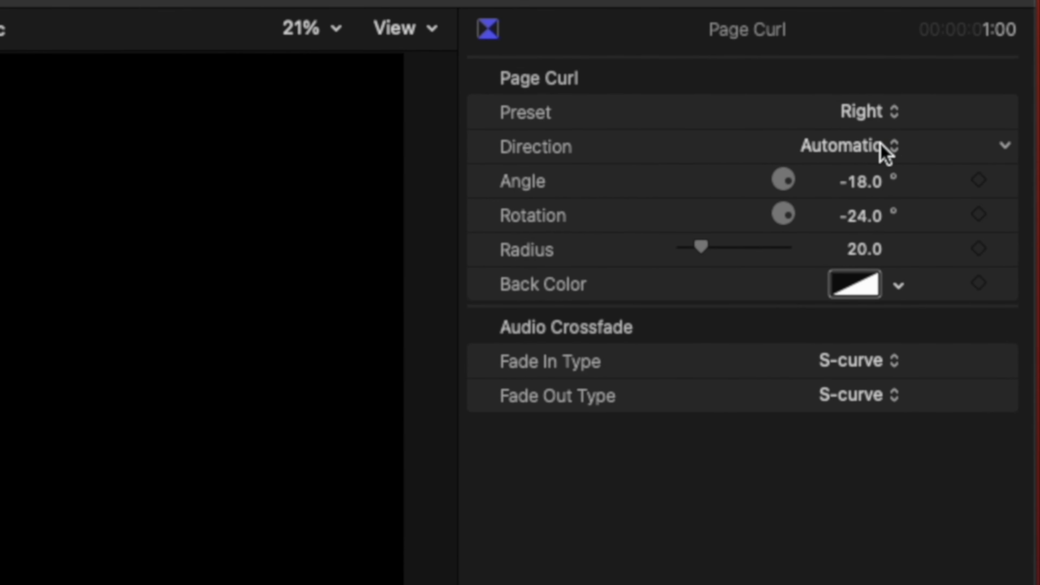
left_click(944, 111)
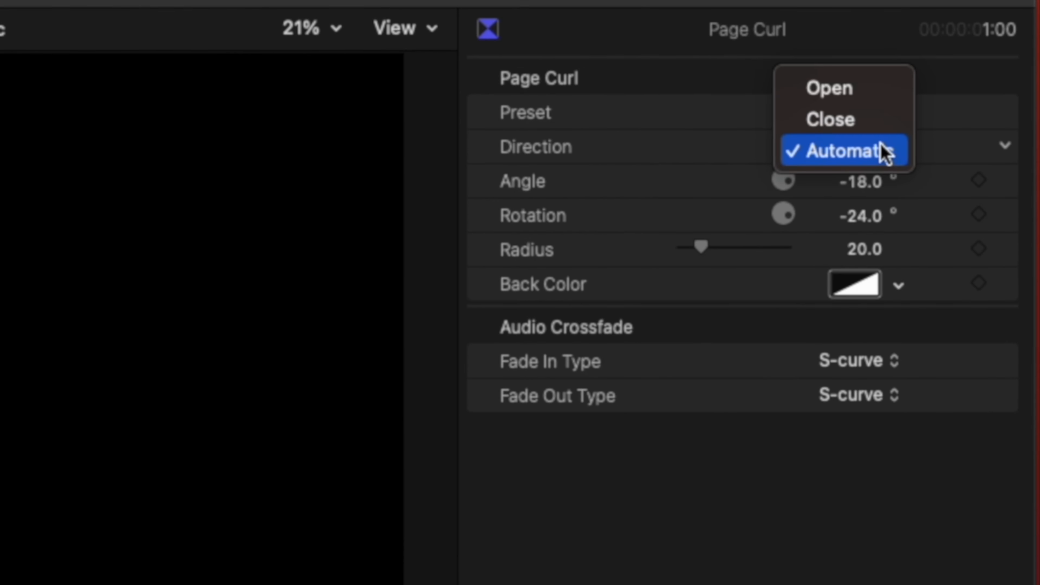
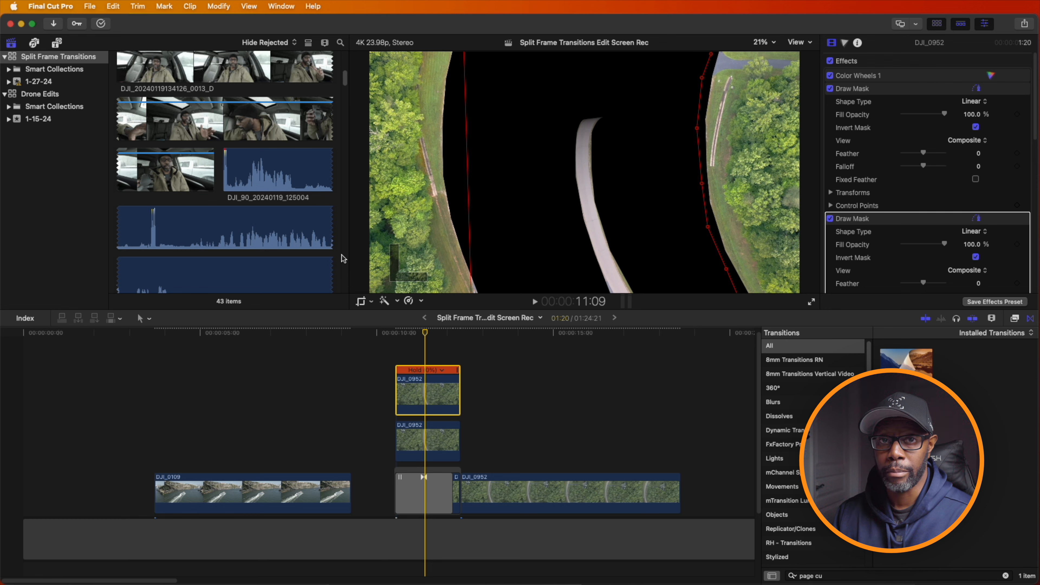
- Add the Moderate Motion Blur 2 title above the held drone clips and trim its end to match them
scroll(342, 256, "up", 5)
left_click(57, 43)
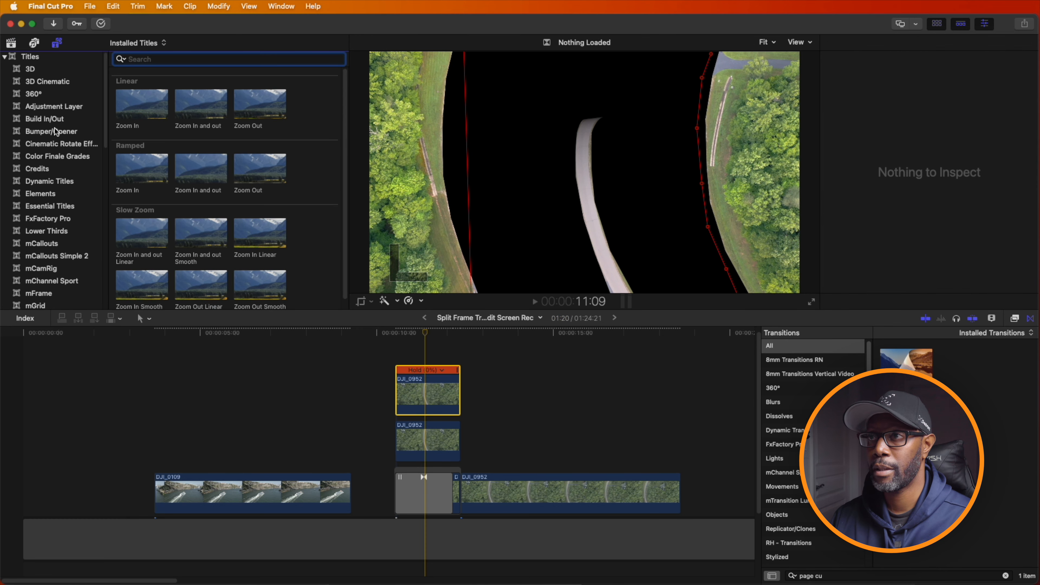
scroll(57, 150, "down", 5)
left_click(44, 207)
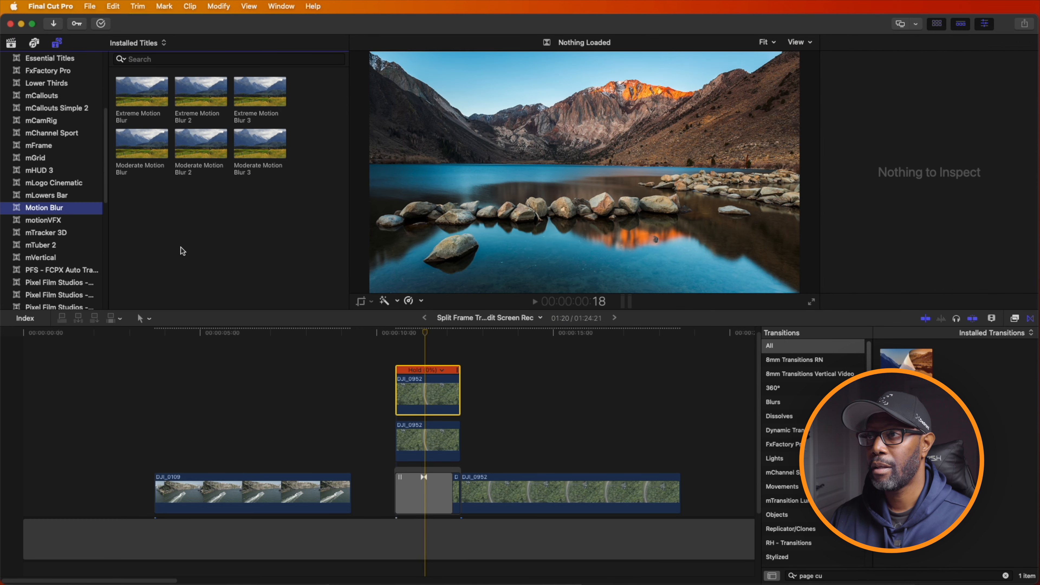
left_click(198, 148)
left_click_drag(199, 148, 397, 353)
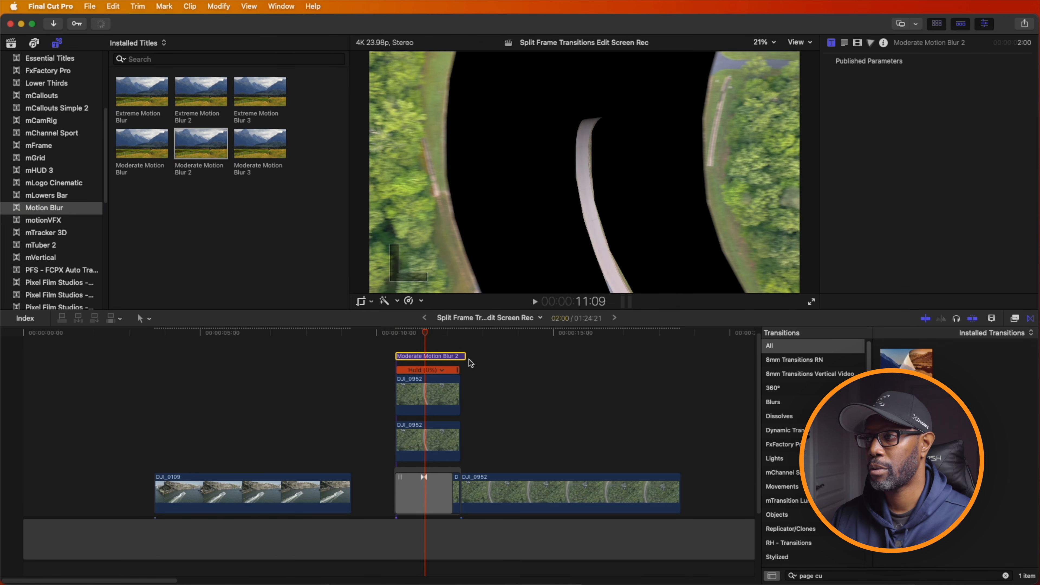
left_click_drag(467, 359, 459, 353)
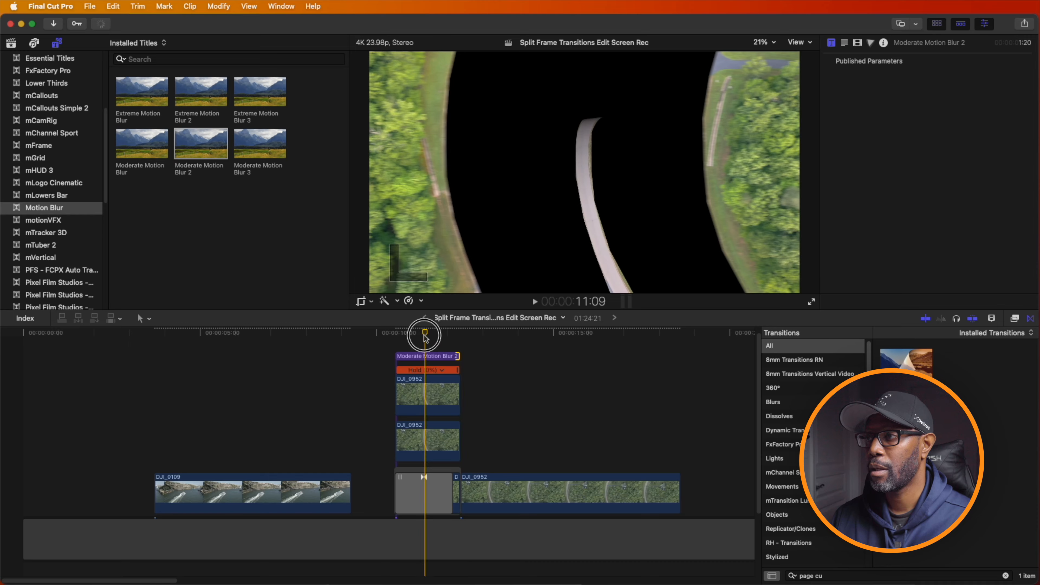
- Play through the split-frame section repeatedly to check the motion blur on the sliding sides
key("space")
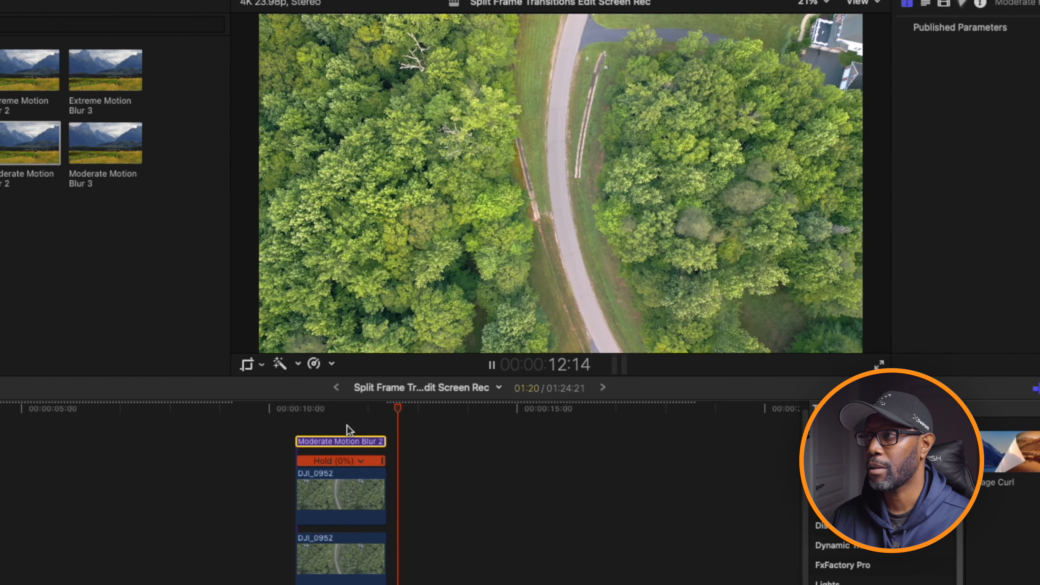
key("space")
left_click_drag(400, 416, 299, 415)
key("space")
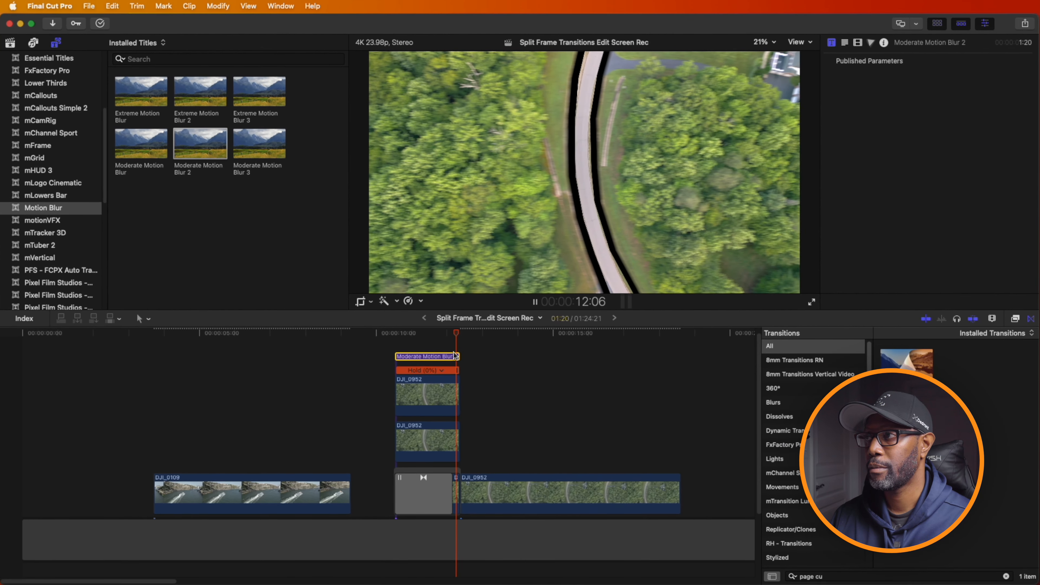
left_click(392, 356)
key("space")
mouse_move(434, 342)
left_mouse_down()
mouse_move(399, 334)
mouse_move(423, 336)
left_mouse_up()
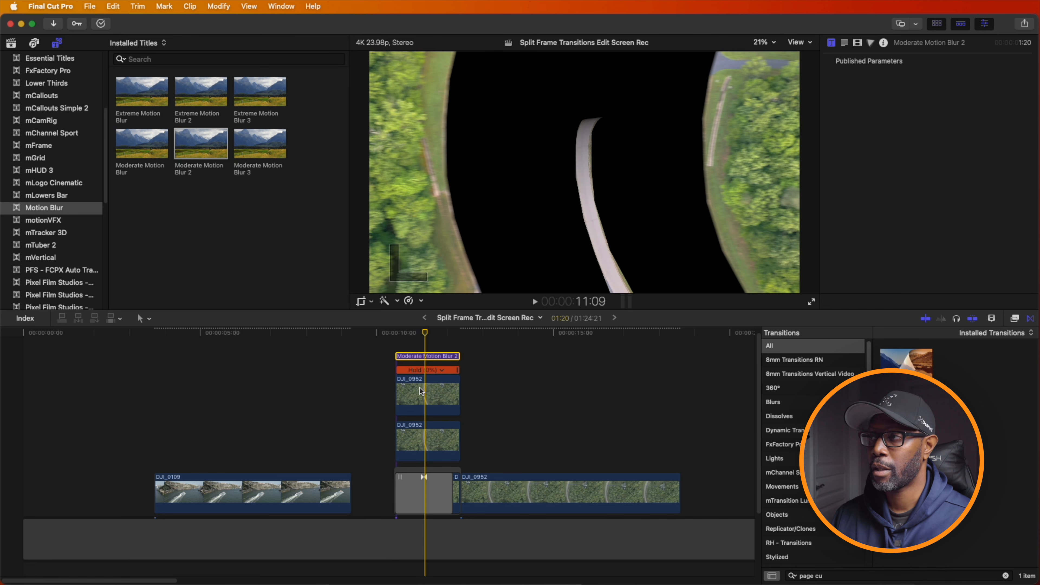
- Trim the starts of the two upper held clips to about 11:03 and preview the delayed slide
left_click_drag(401, 392, 417, 392)
left_click_drag(400, 439, 417, 439)
left_click(415, 334)
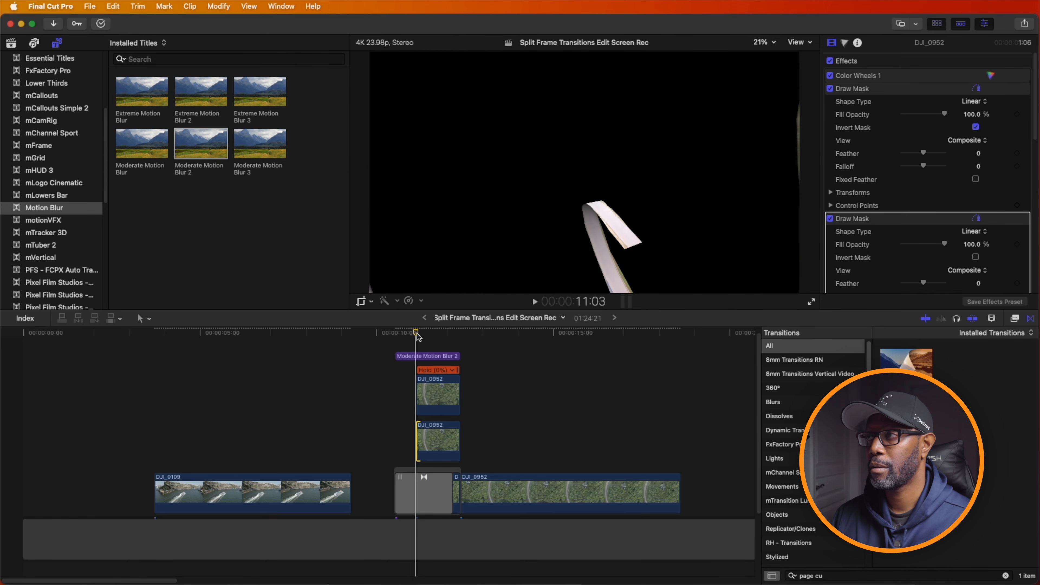
key("space")
key("space")
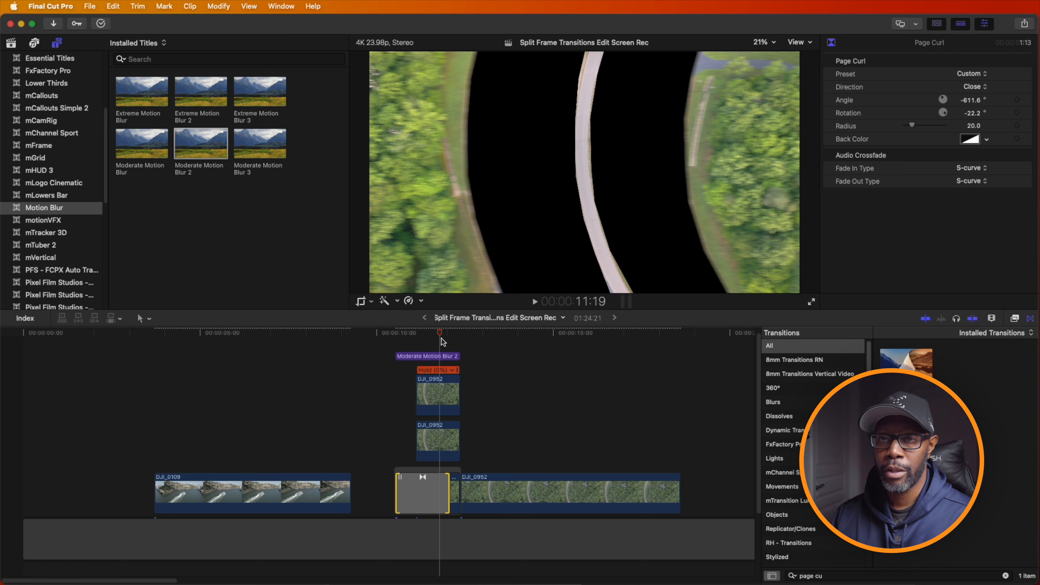
- Add the Ramped Zoom Out title from Smooth Camera Zoom above the motion blur title, trimmed to 1:20
scroll(75, 263, "down", 5)
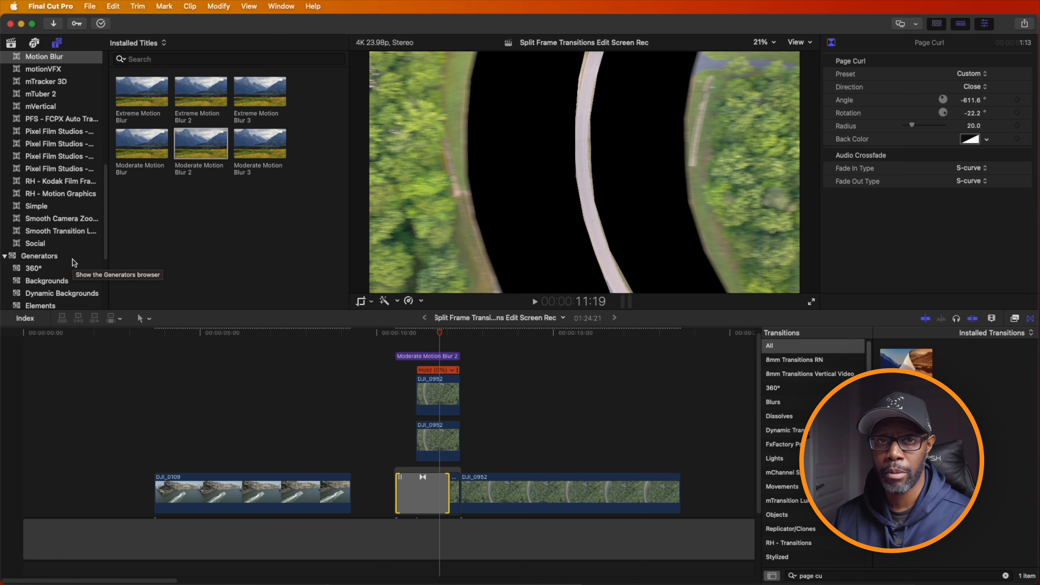
left_click(62, 219)
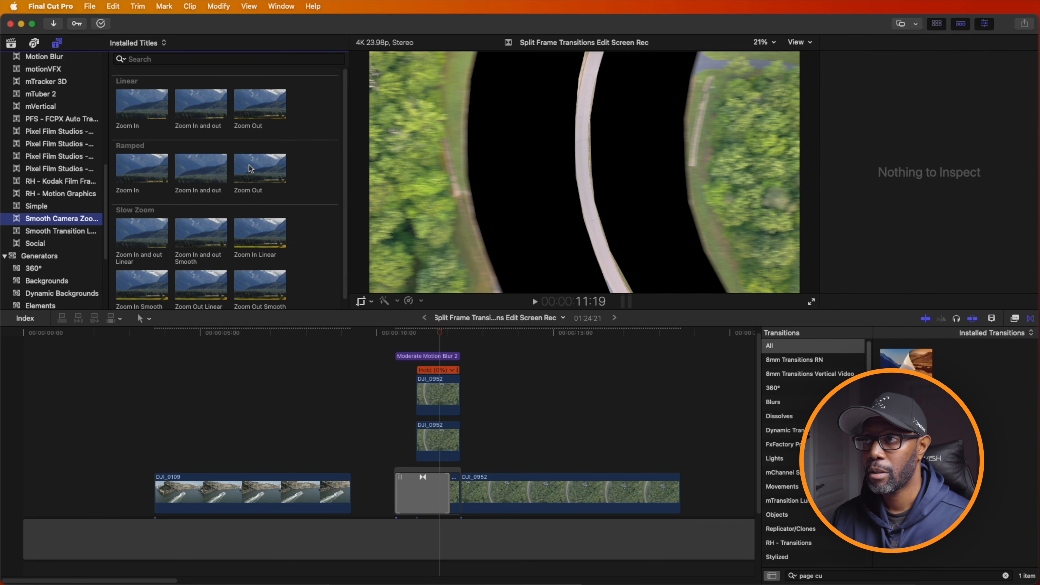
left_click_drag(250, 167, 459, 343)
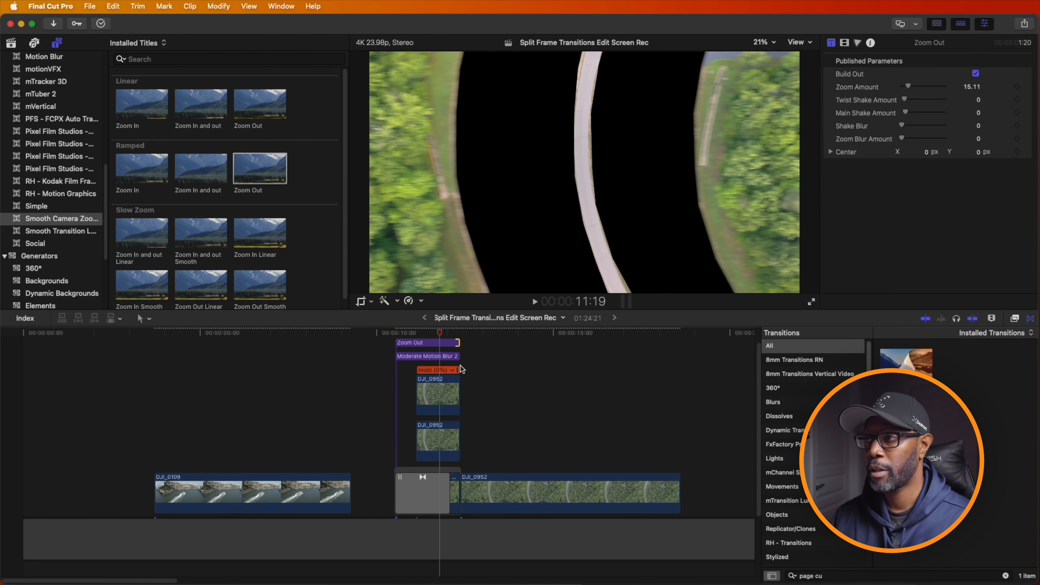
- Extend the starts of both upper held clips back to the start of the titles and preview
left_click_drag(418, 391, 396, 390)
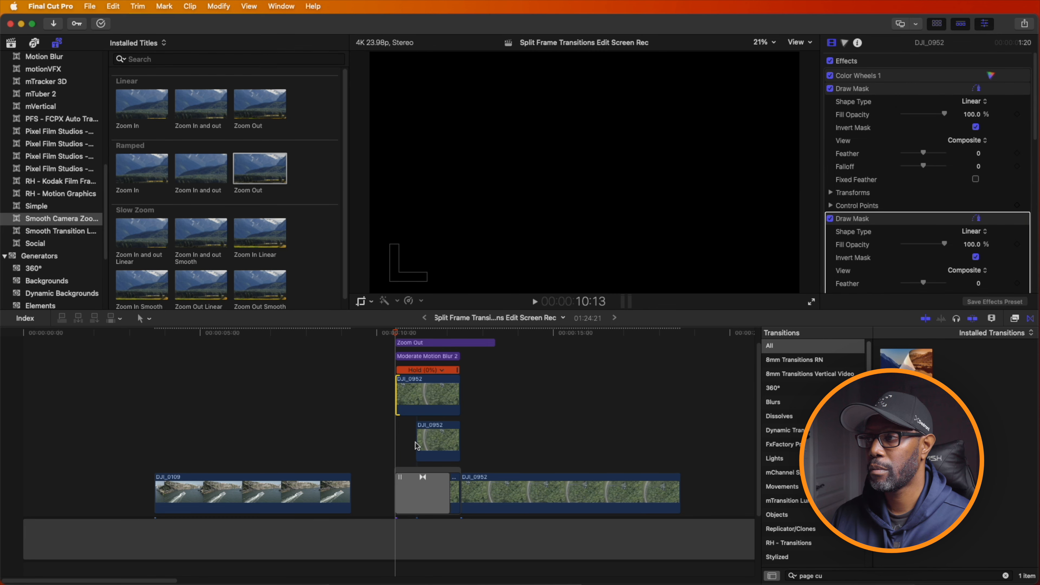
left_click_drag(417, 442, 397, 443)
key("space")
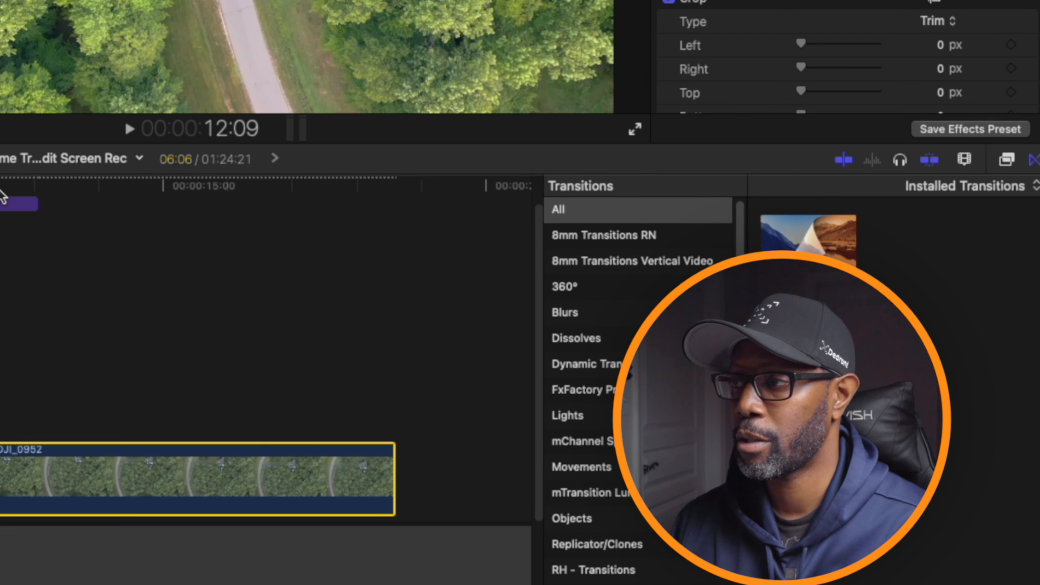
- Extend the Zoom Out title to 13:02 and blade the speed of the moving drone clip at that point
left_click_drag(1, 188, 34, 190)
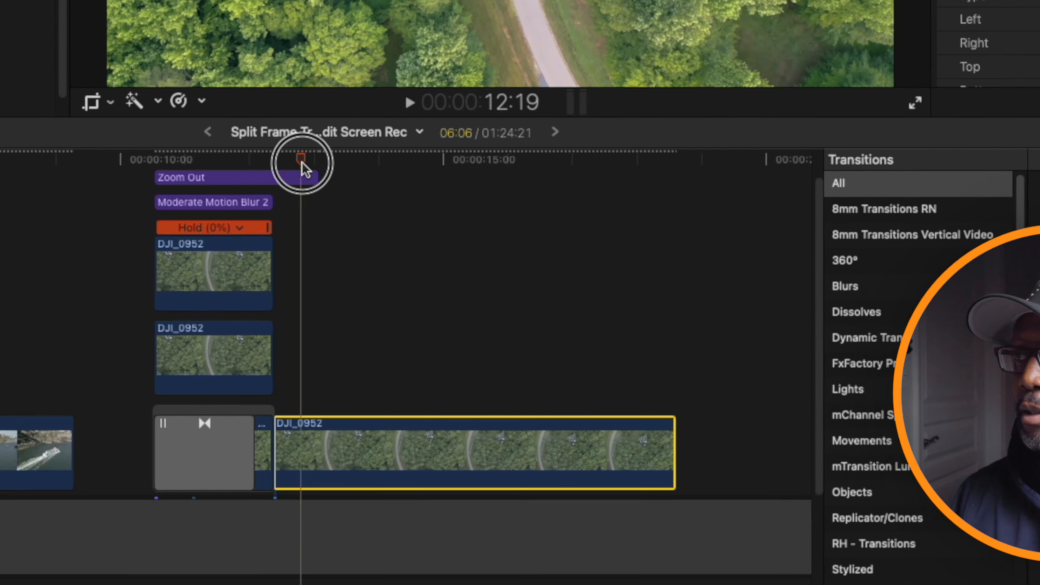
left_click_drag(439, 154, 451, 154)
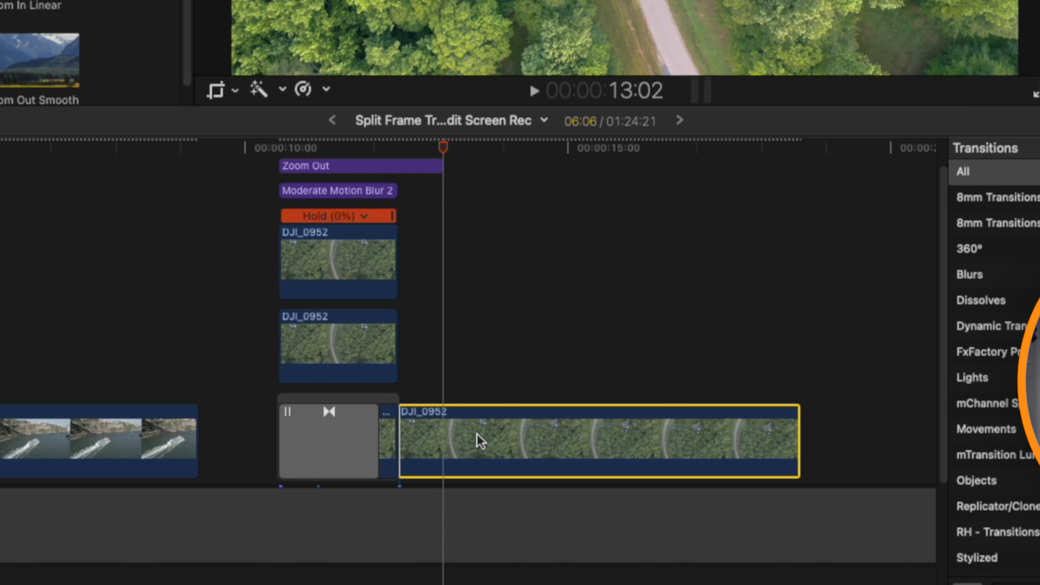
key("shift+b")
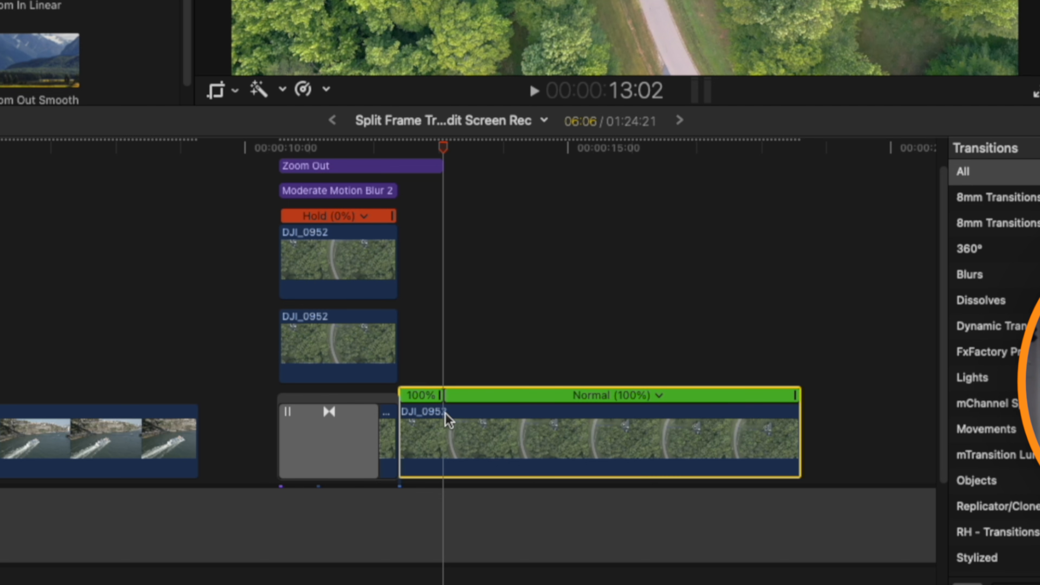
- Set the speed of the drone clip's short segment before 13:02 to Fast 8x
key("super+equal")
key("super+equal")
left_click(390, 396)
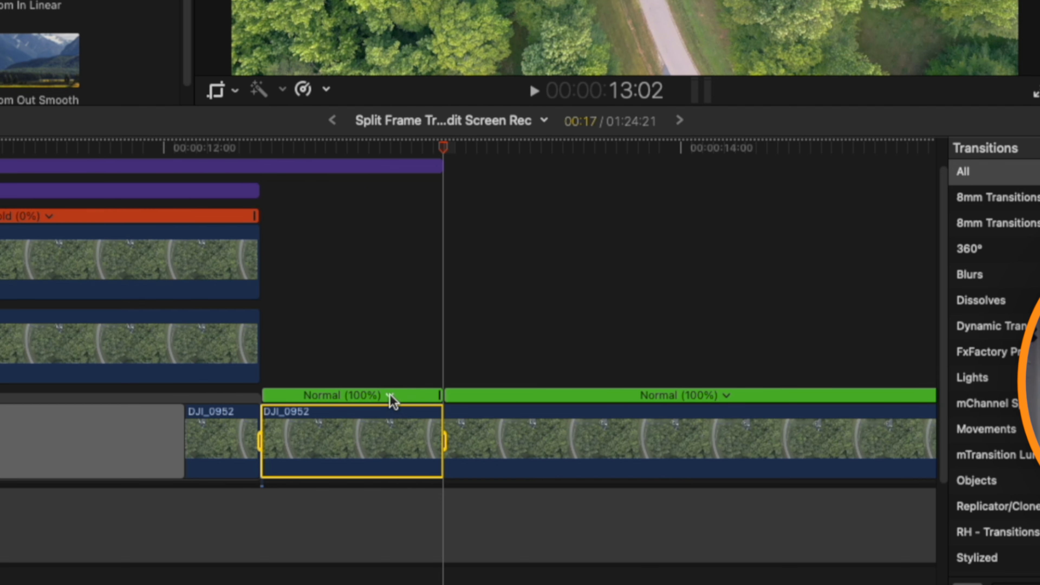
left_click(389, 396)
mouse_move(414, 435)
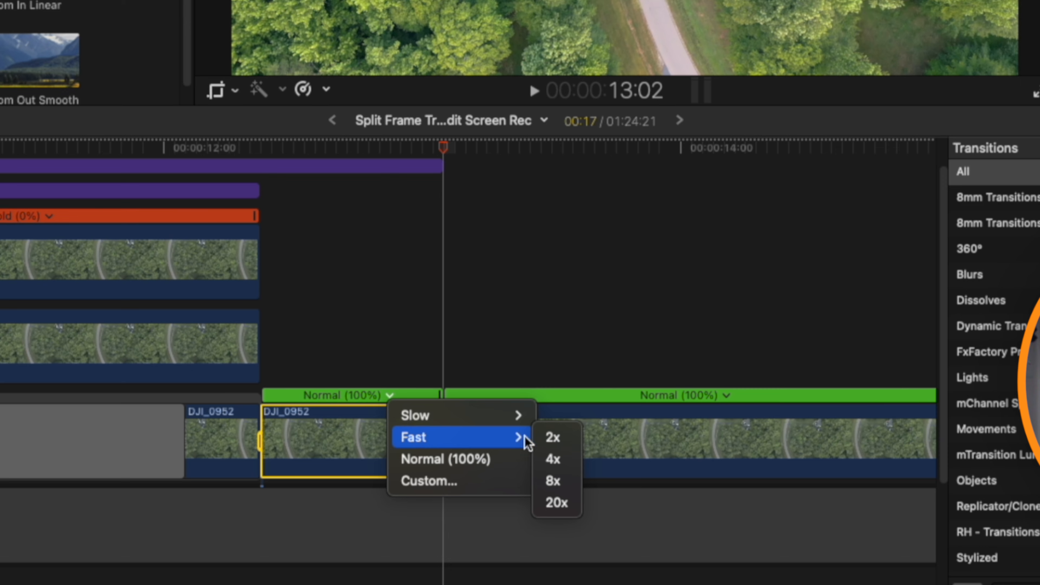
left_click(559, 480)
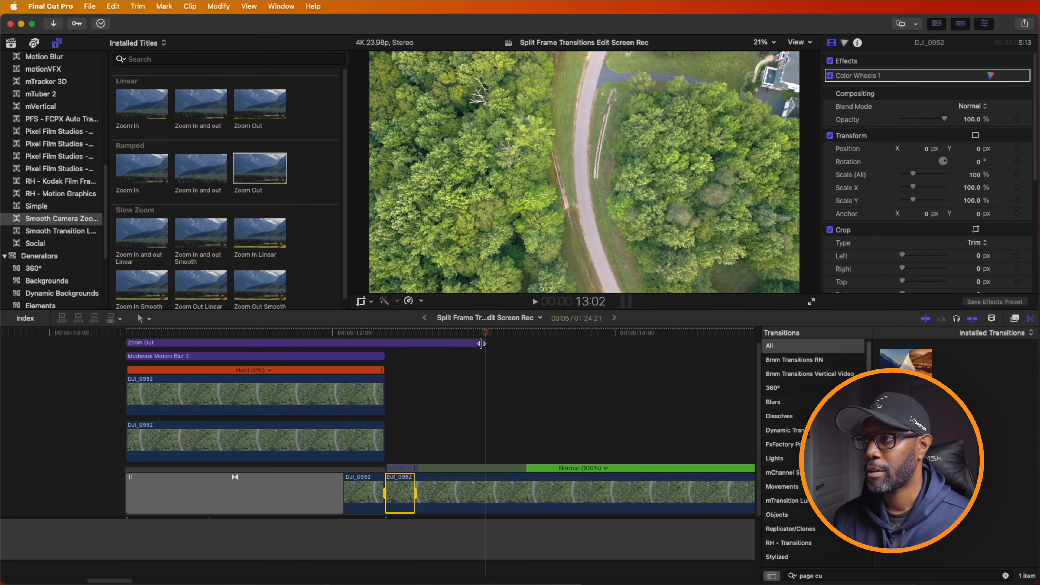
- Shorten the Zoom Out title to 2:02 and move the source frame of the drone clip's speed transition further into the clip
left_click_drag(485, 342, 419, 343)
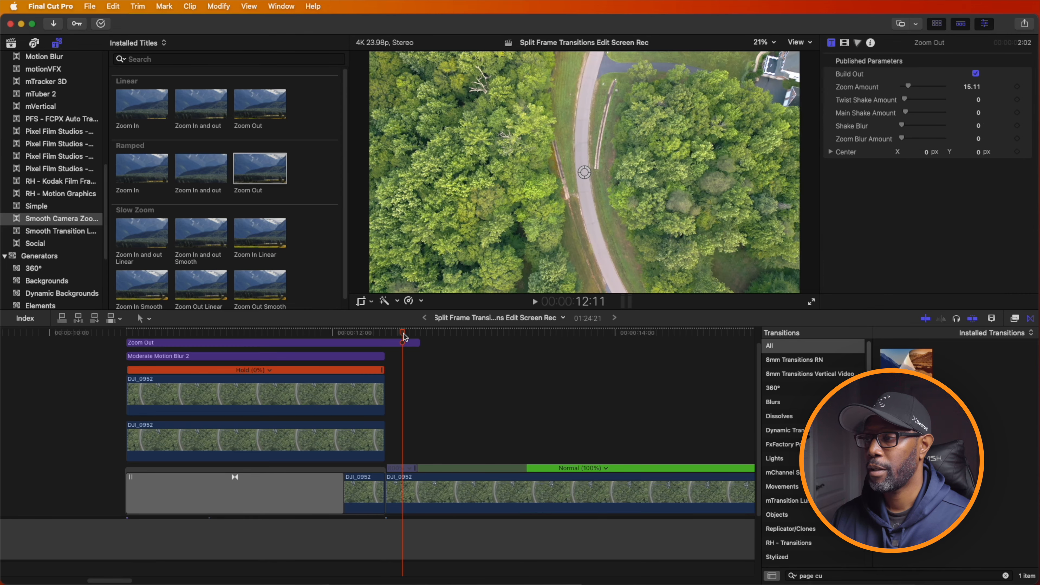
left_click(416, 471)
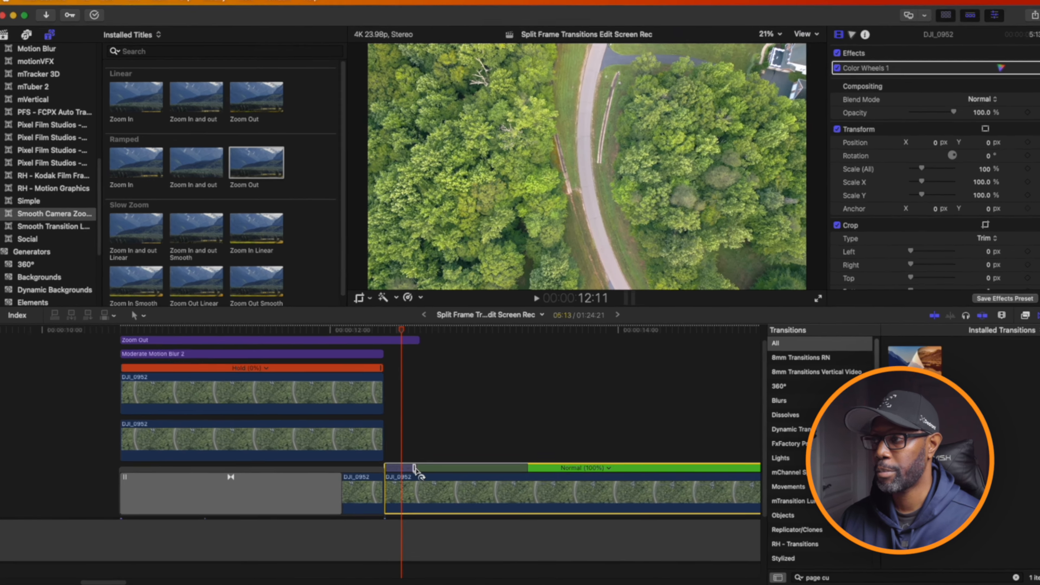
double_click(416, 470)
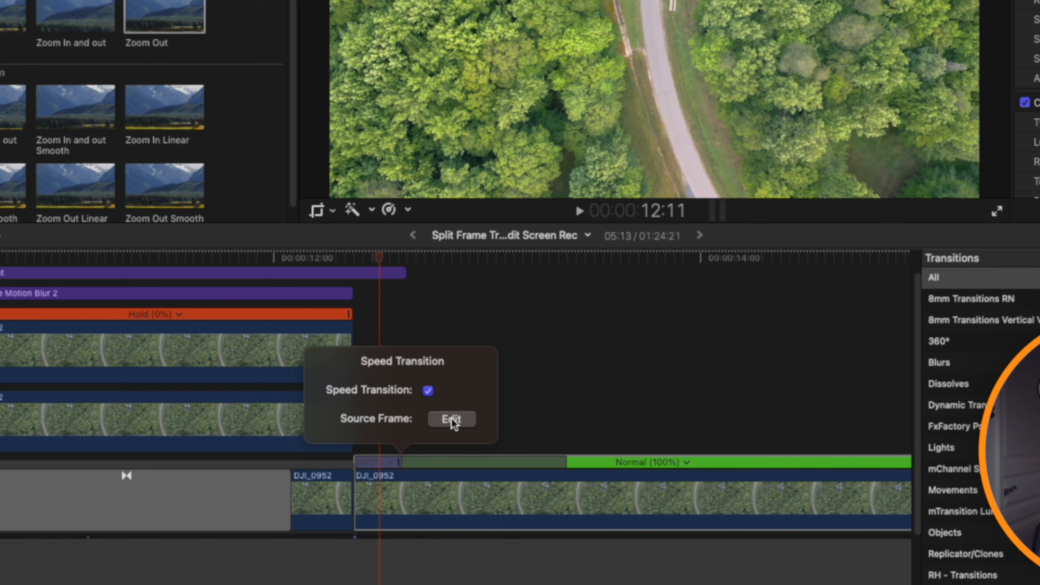
left_click(451, 419)
left_click_drag(402, 462, 446, 474)
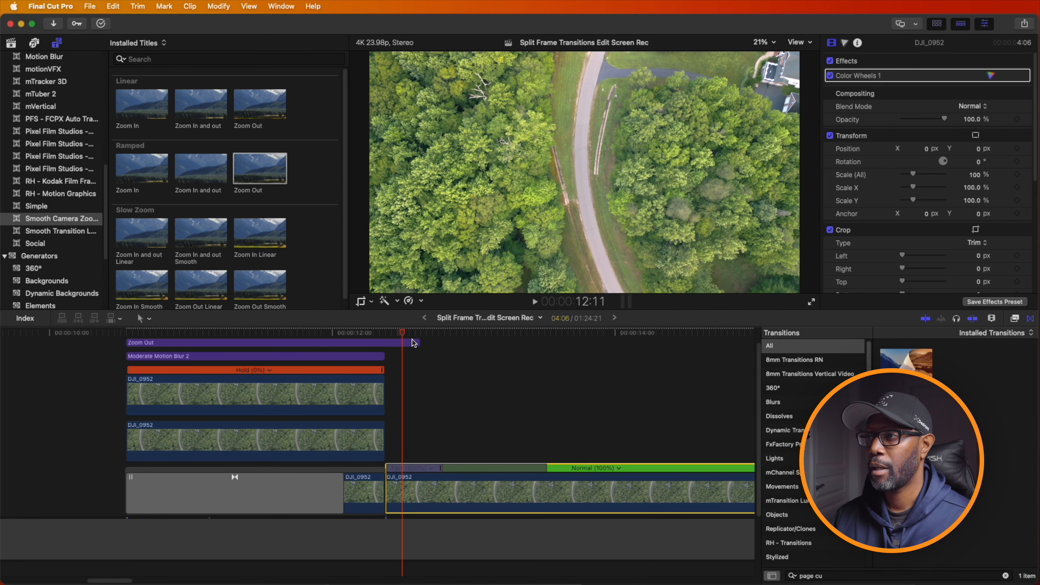
- Lengthen the Zoom Out title to 2:04 and replay the transition into the moving drone clip
left_click_drag(419, 344, 373, 336)
key("space")
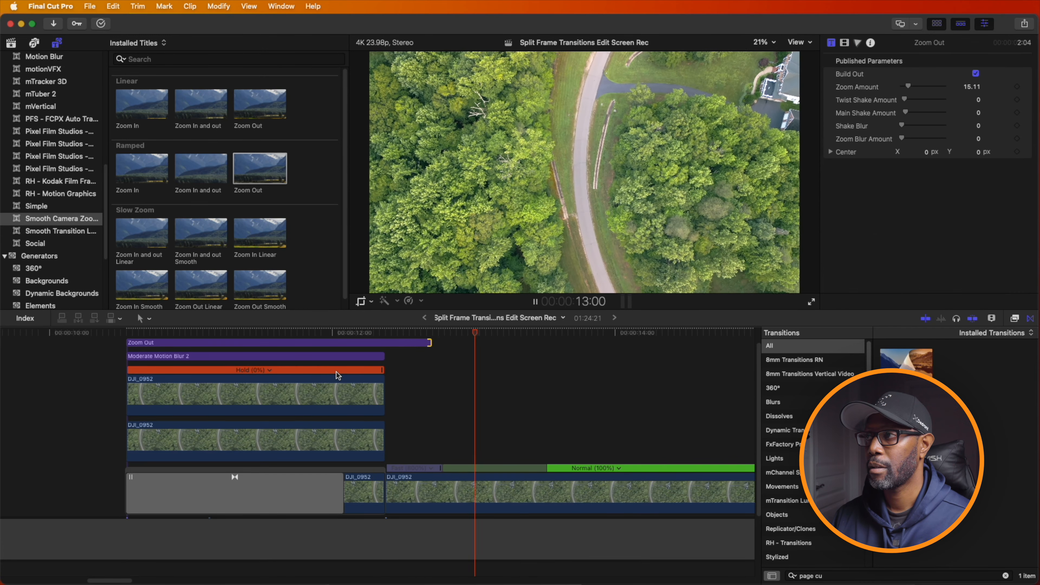
key("space")
left_click_drag(555, 332, 339, 332)
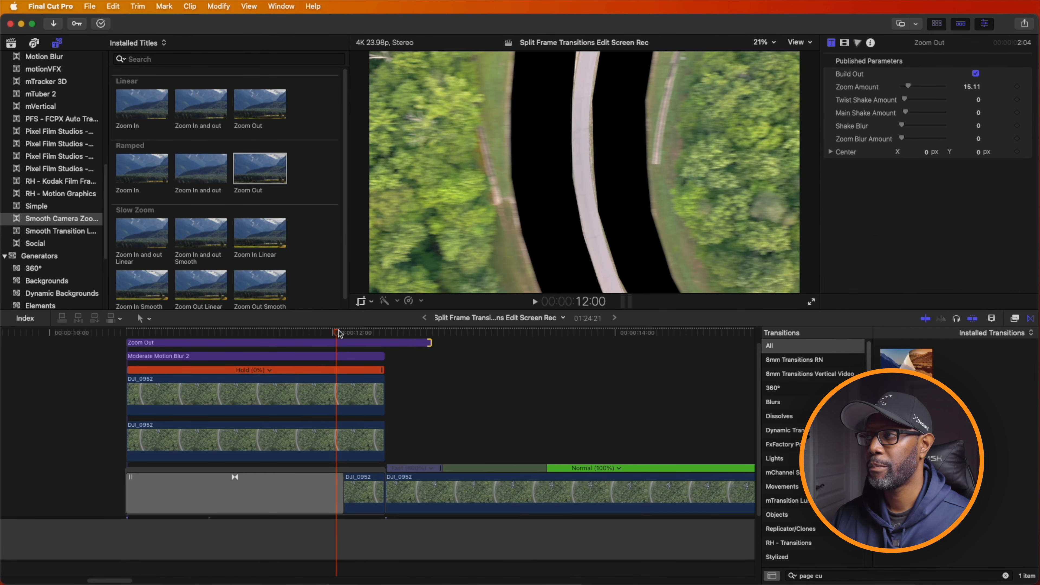
key("space")
left_click_drag(548, 332, 332, 333)
key("space")
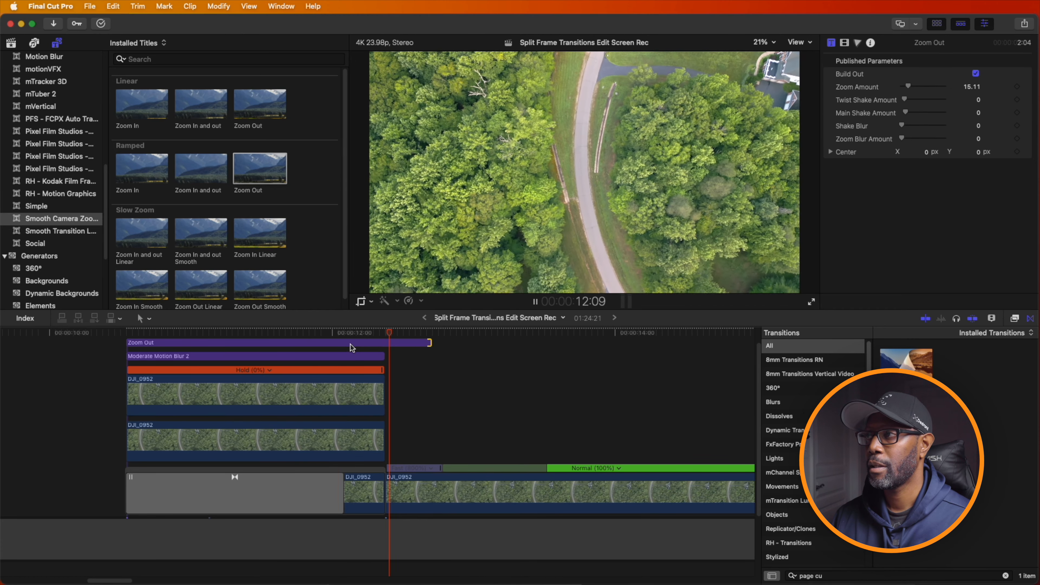
key("space")
left_click(443, 470)
left_click_drag(551, 333, 361, 347)
key("space")
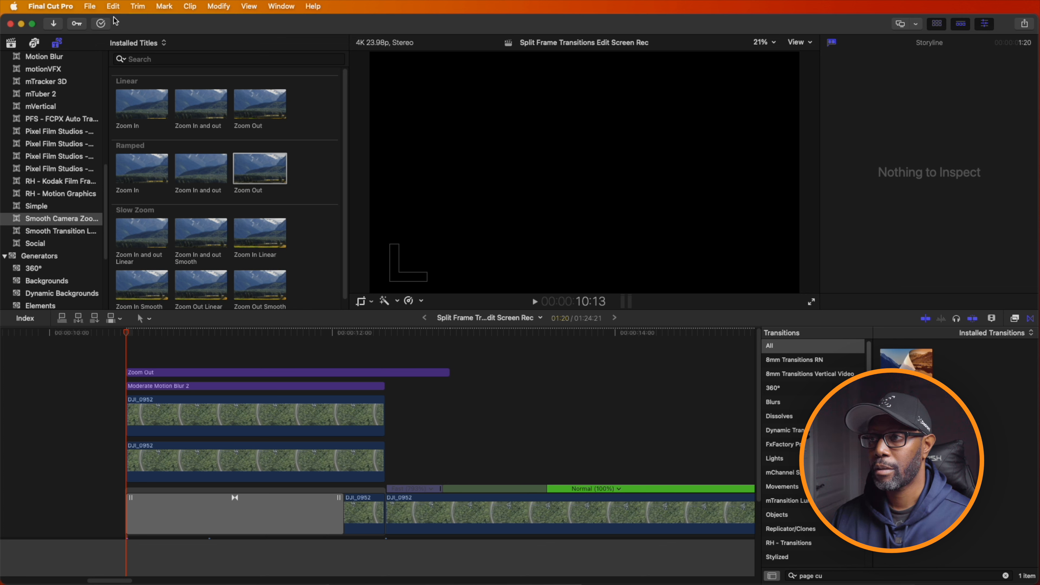
- Redo the compound clip that combines all the transition layers and scrub through it to 11:02
left_click(113, 7)
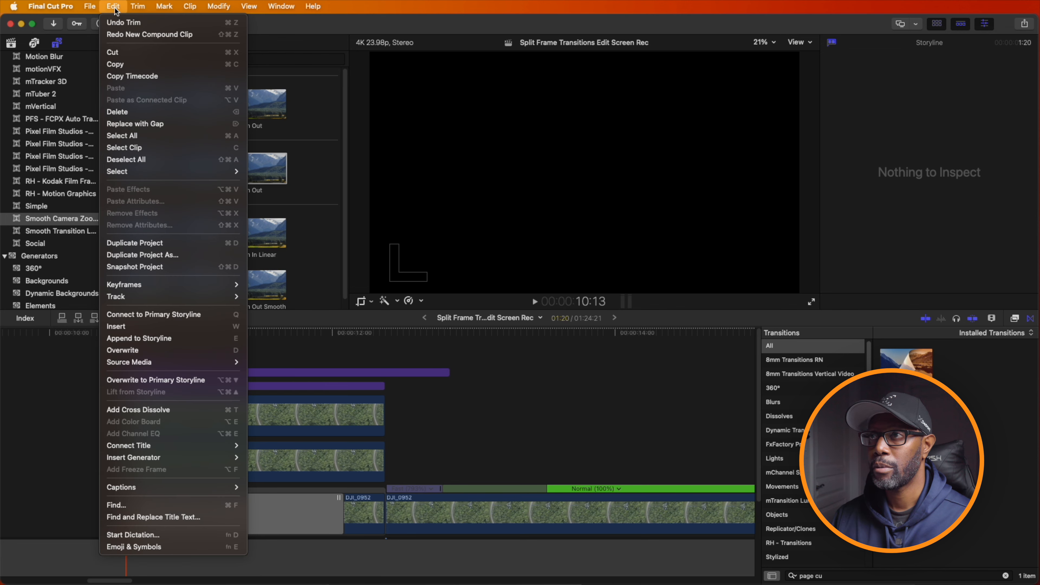
left_click(145, 35)
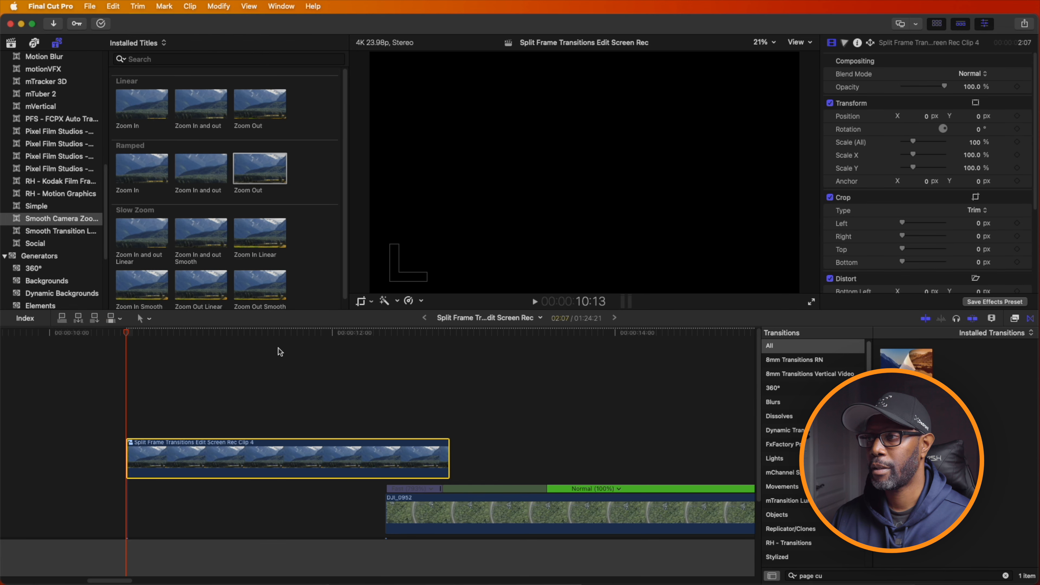
left_click_drag(136, 342, 204, 349)
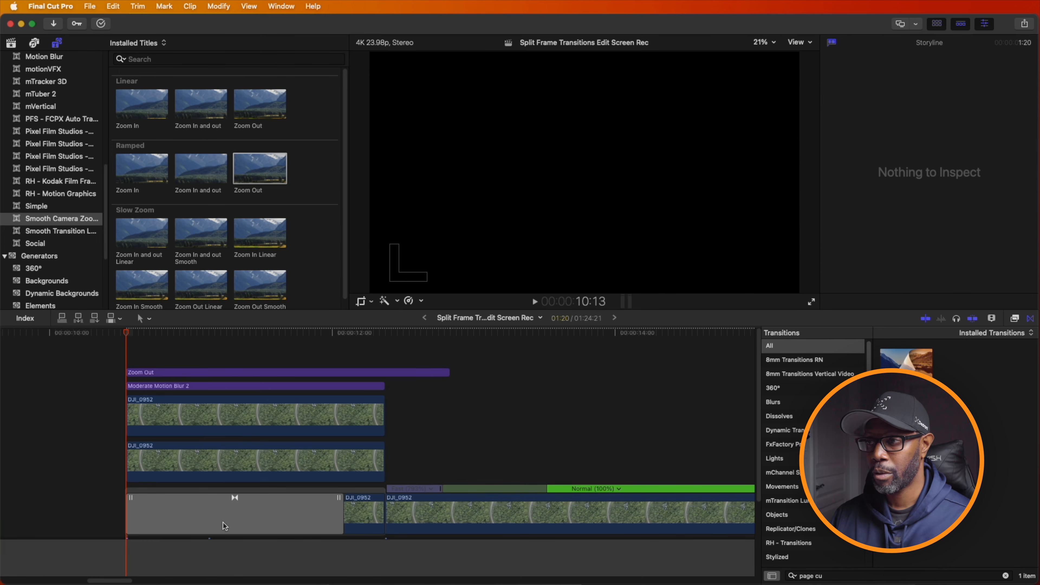
- Combine the Page Curl transition and its road clip into a compound clip in event 1-27-24
left_click(224, 522)
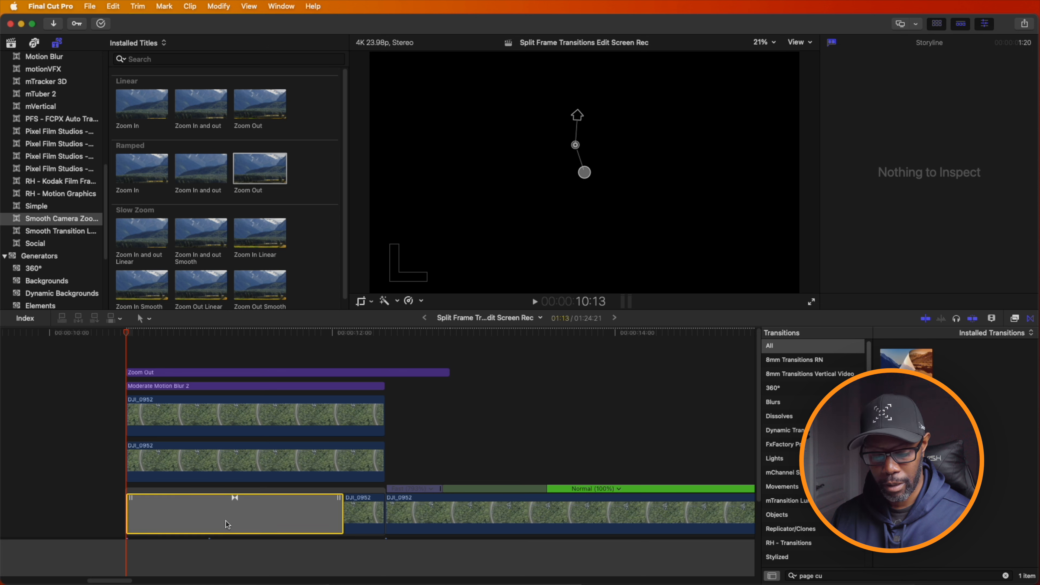
left_click(360, 513, "super")
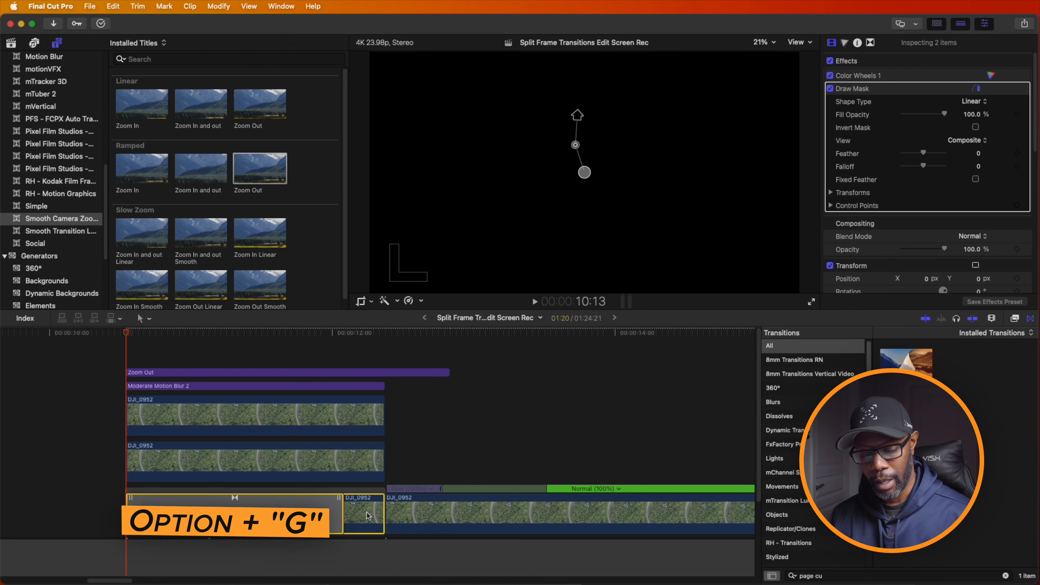
key("alt+g")
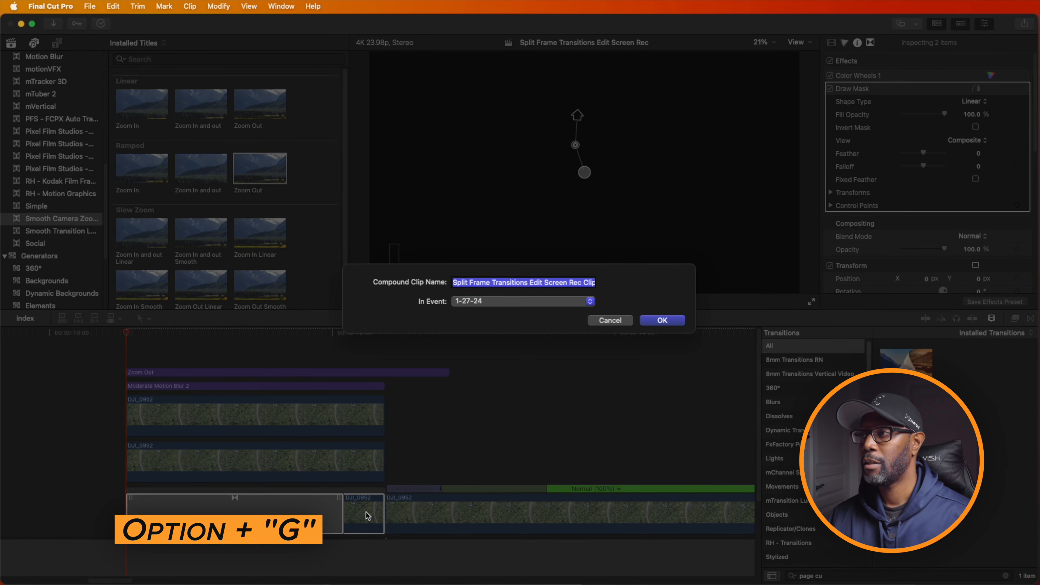
left_click(663, 321)
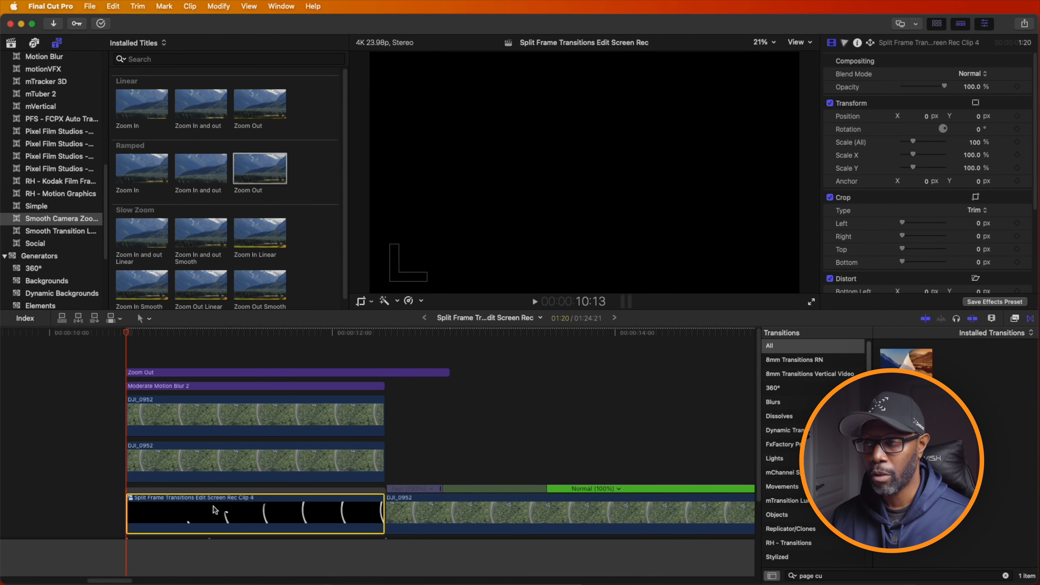
- Combine both titles, the two upper held clips and the road compound clip into one compound clip
left_click_drag(252, 359, 225, 525)
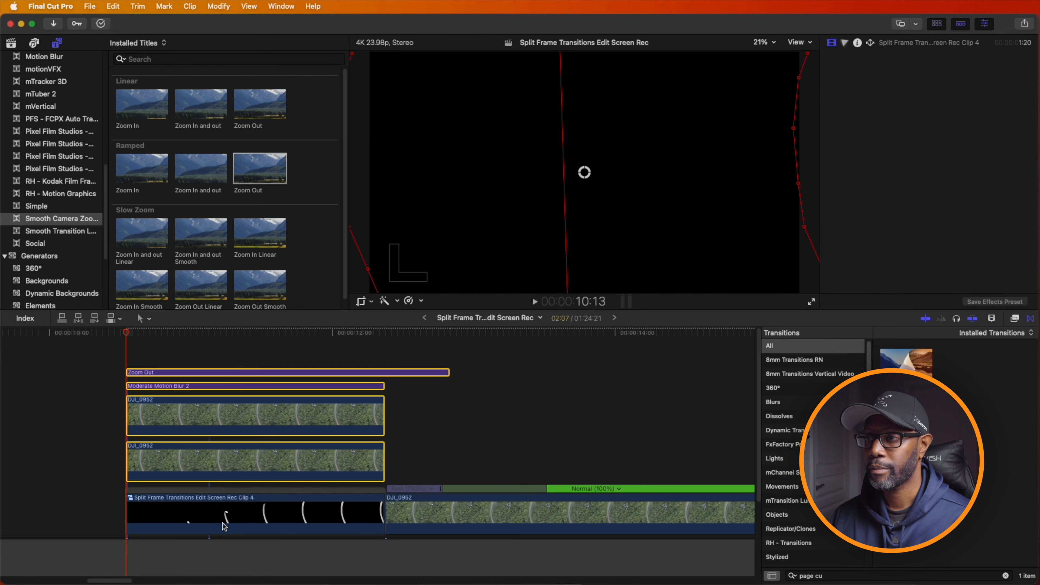
key("alt+g")
left_click(666, 321)
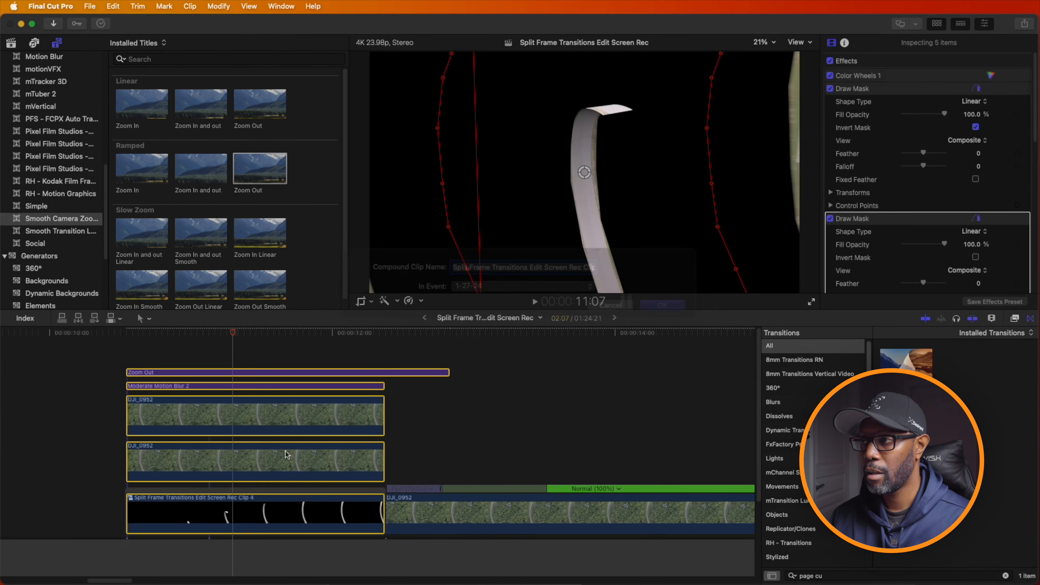
- Fill the space beneath the transition compound clip with the DJI_0109 boat footage up to the start of DJI_0952, and play the transition
left_click_drag(242, 342, 134, 353)
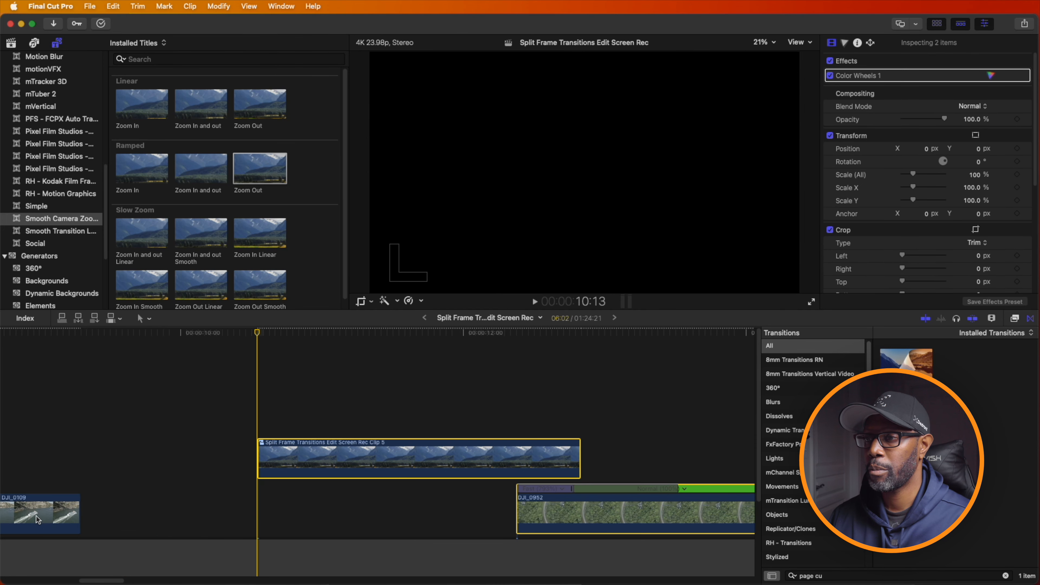
left_click_drag(37, 519, 477, 515)
key("space")
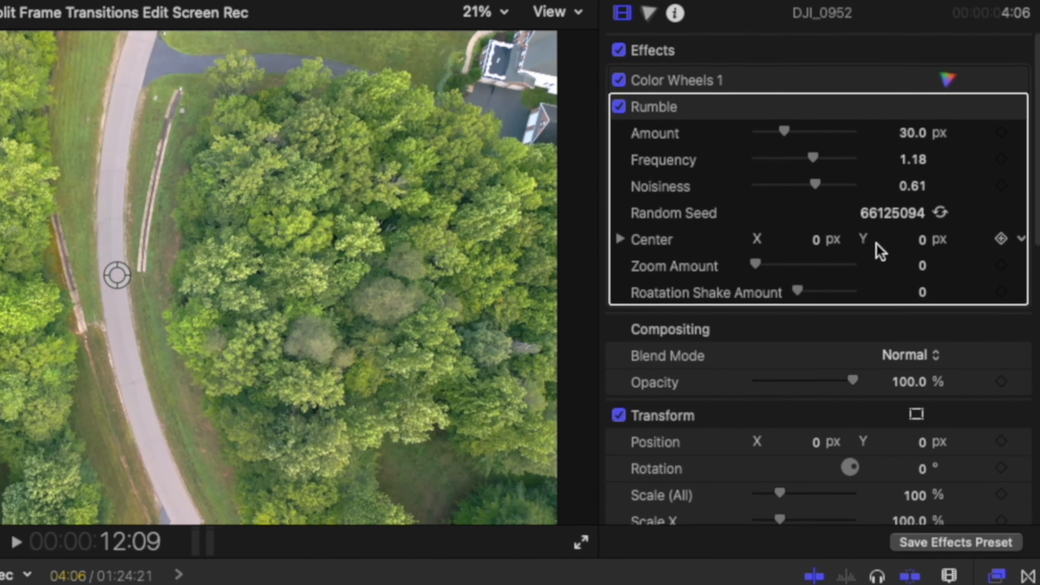
- Keyframe the Rumble amount at 45 px on the first frame of the DJI_0952 clip, at 12:09
left_click(912, 140)
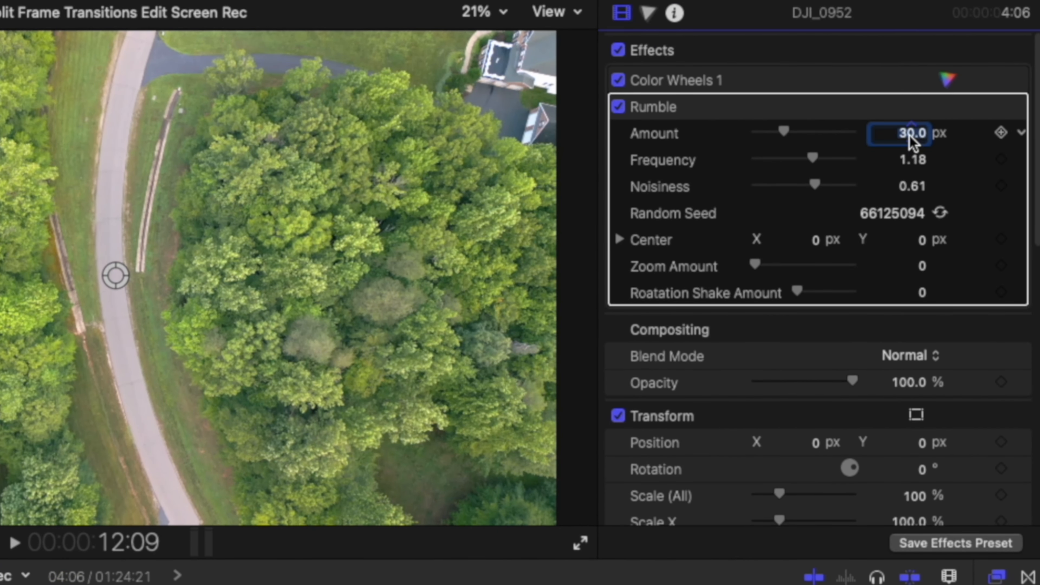
left_click(911, 138)
type("45")
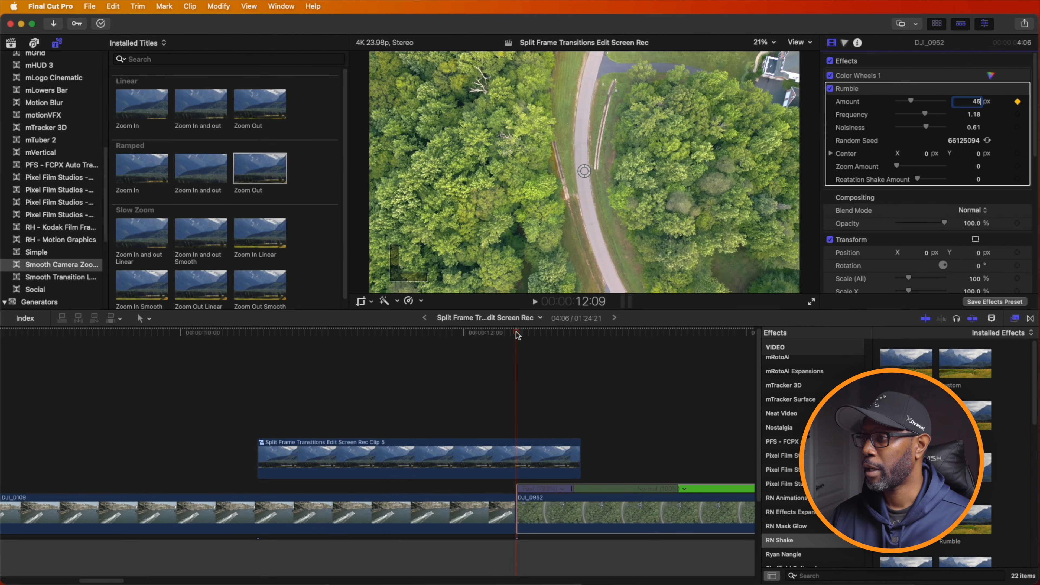
left_click(508, 339)
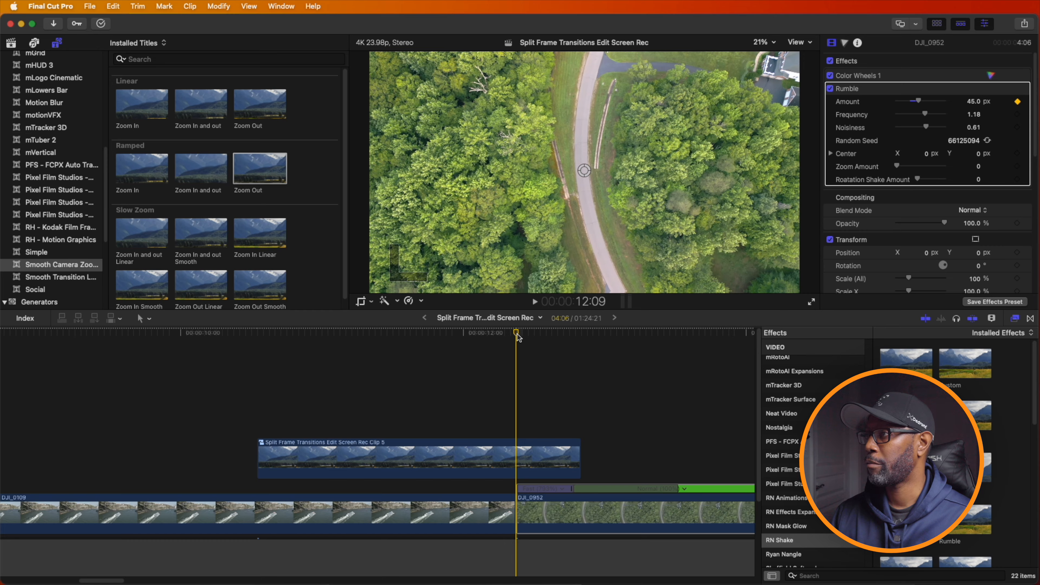
- Advance to 12:17 and keyframe the Rumble amount of DJI_0952 down to 0 px
key("Right")
key("Right")
key("Right")
key("Right")
key("Right")
key("Right")
key("Right")
key("Right")
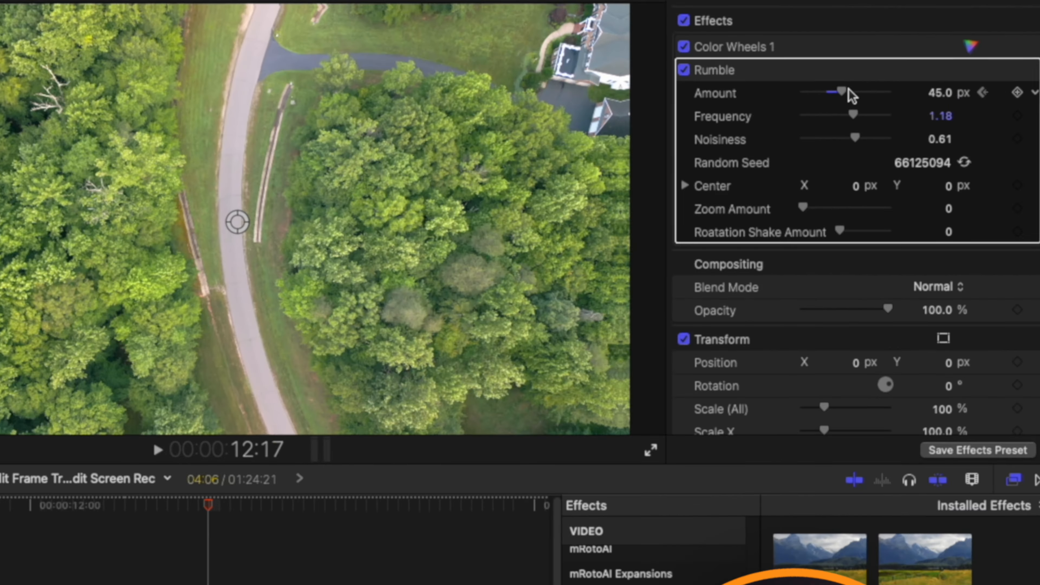
left_click_drag(919, 101, 900, 101)
left_click_drag(802, 91, 756, 91)
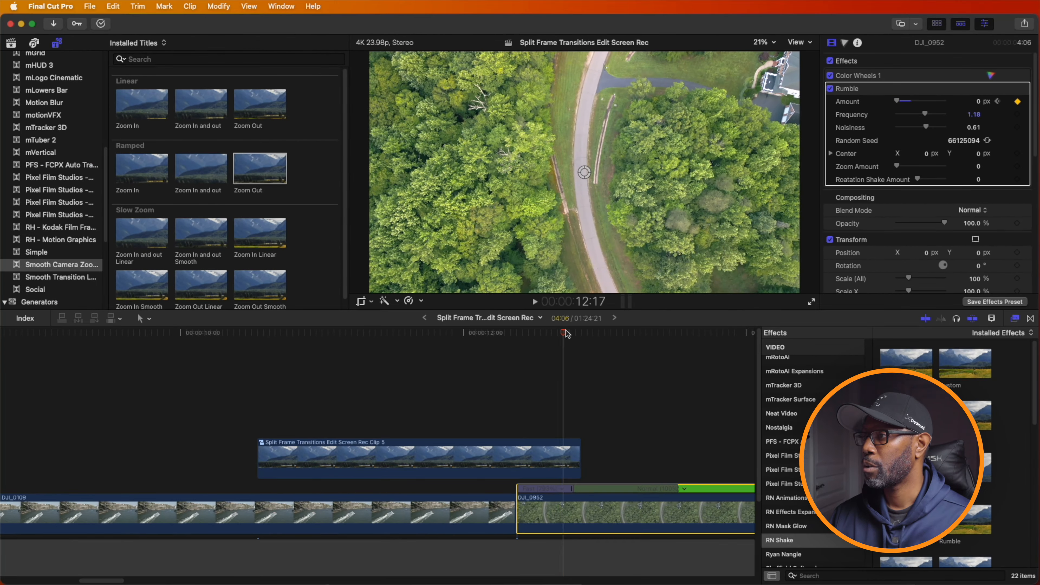
- Replay the transition from about 11:21 to check the shake as DJI_0952 lands
left_click_drag(567, 334, 457, 336)
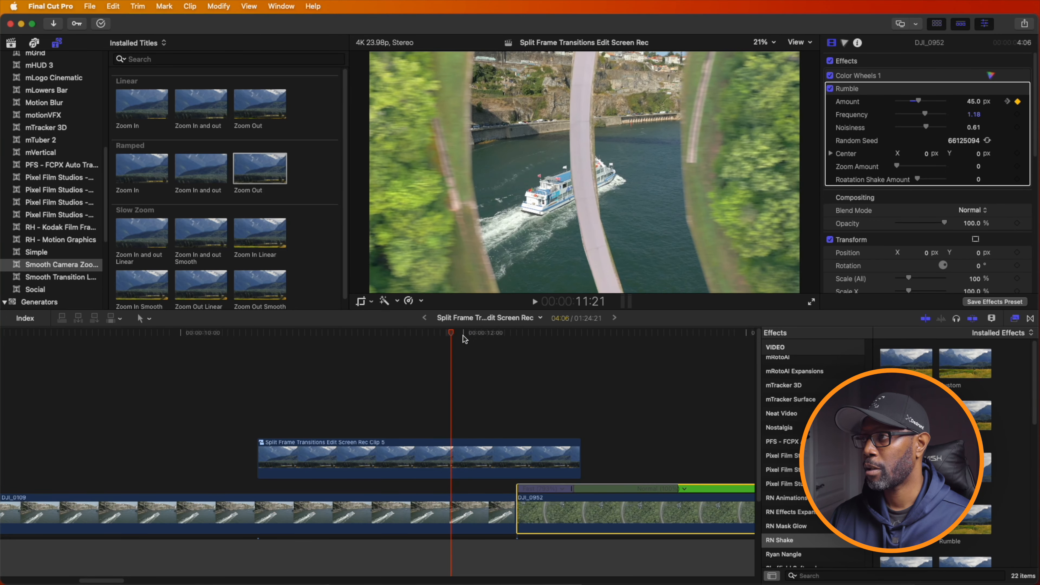
key("space")
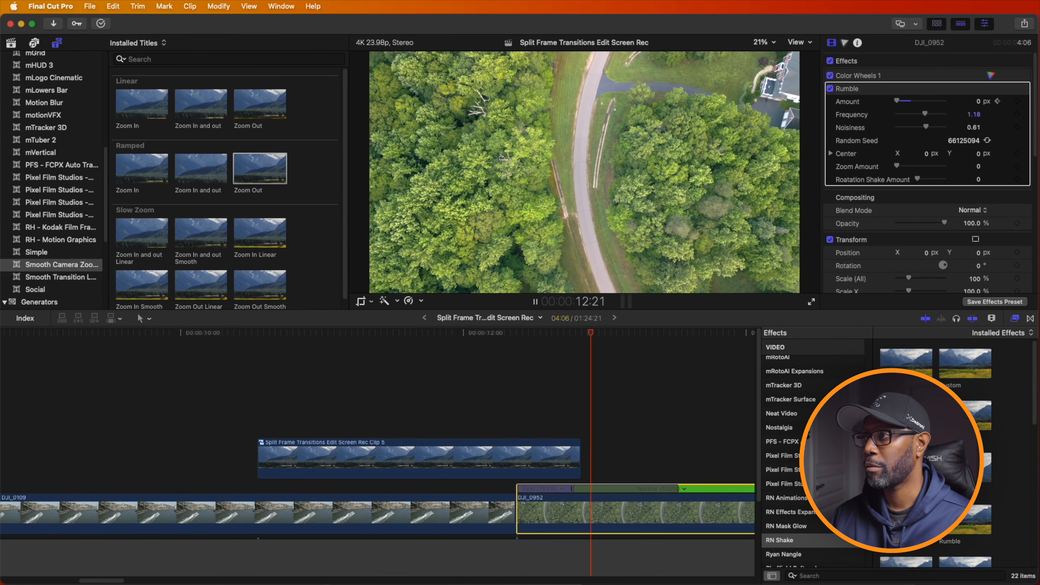
left_click(467, 365)
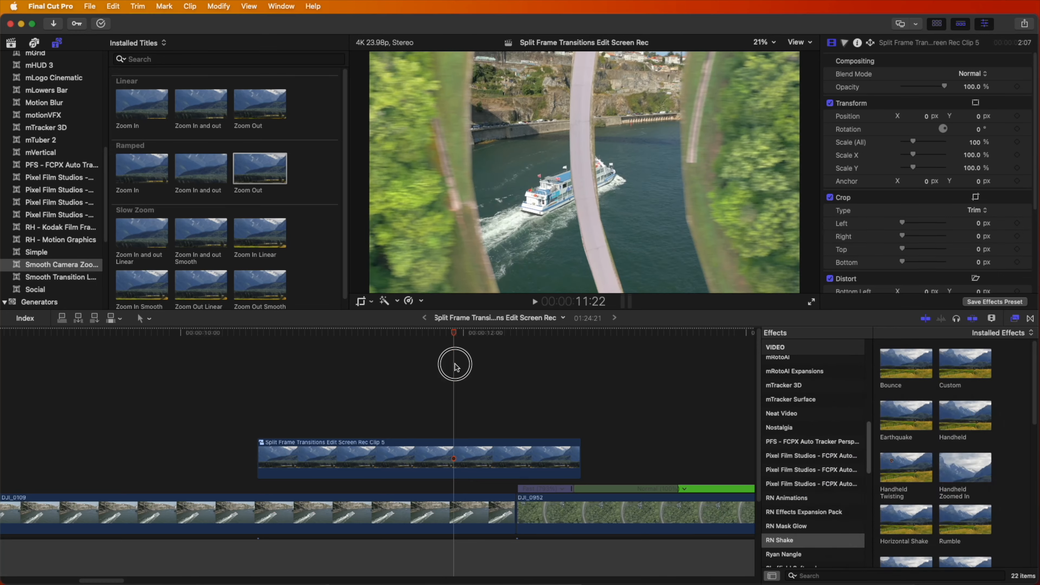
key("space")
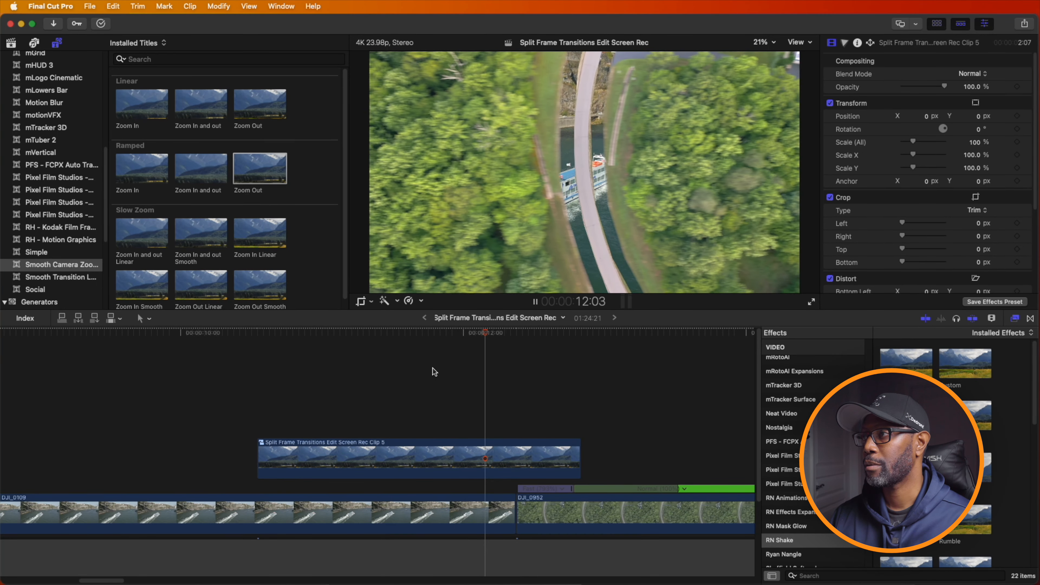
- Open the nested road compound clip inside the transition and change a control point of the road's Draw Mask to Smooth
double_click(413, 446)
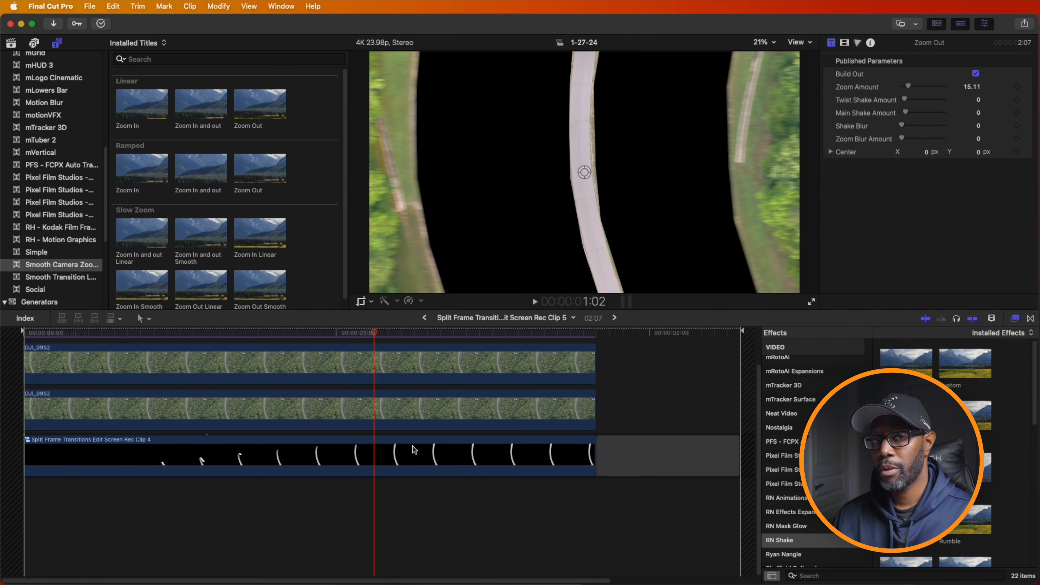
double_click(412, 454)
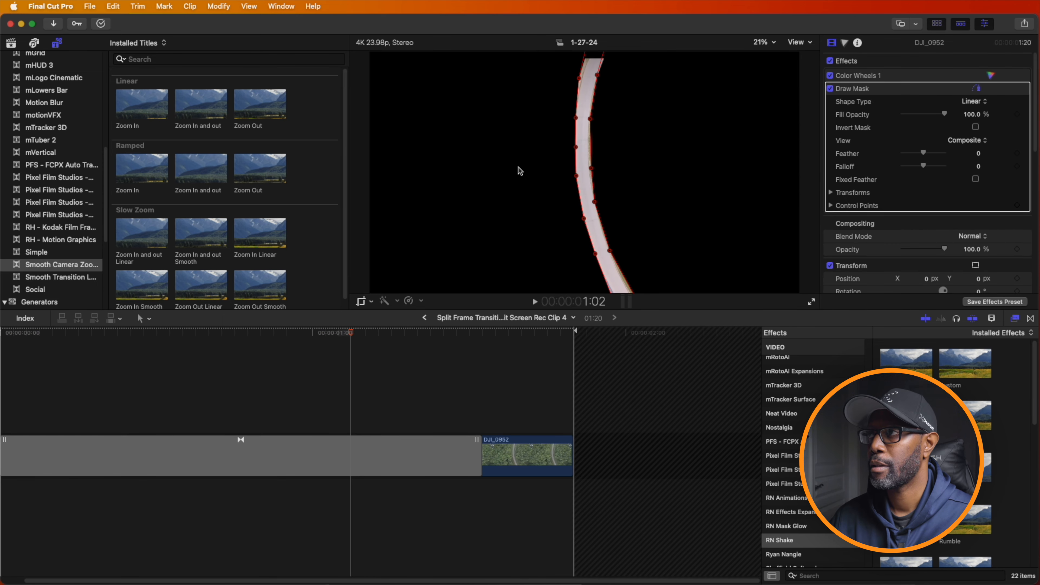
mouse_move(547, 65)
left_mouse_down()
mouse_move(642, 65)
mouse_move(664, 211)
mouse_move(654, 230)
left_mouse_up()
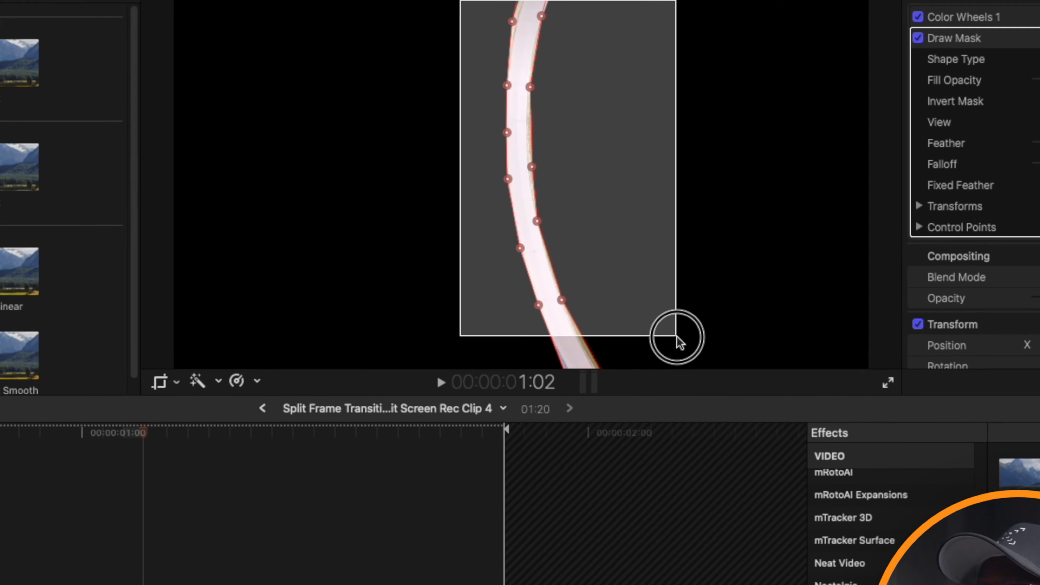
right_click(483, 241)
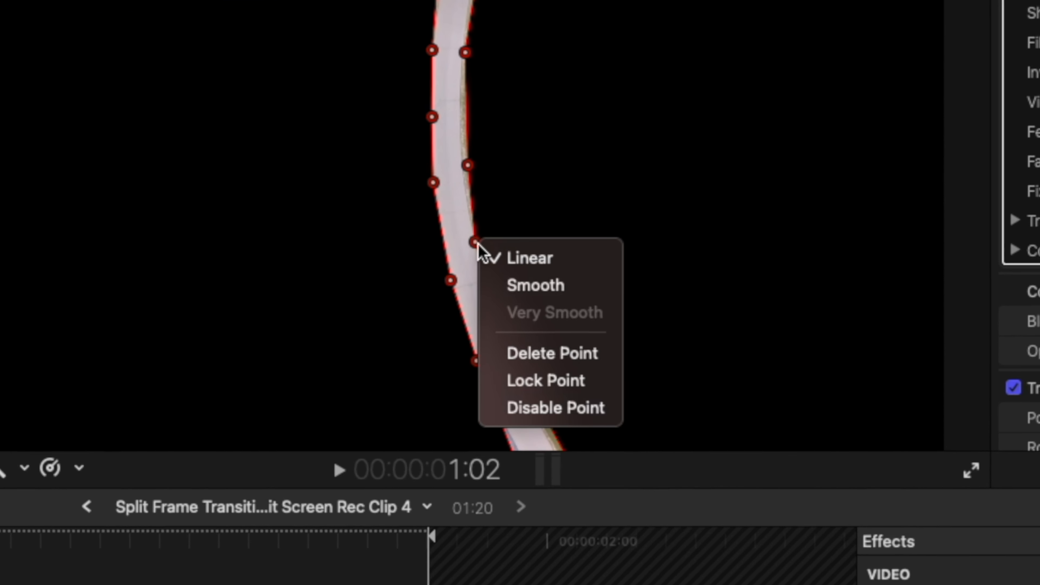
left_click(526, 283)
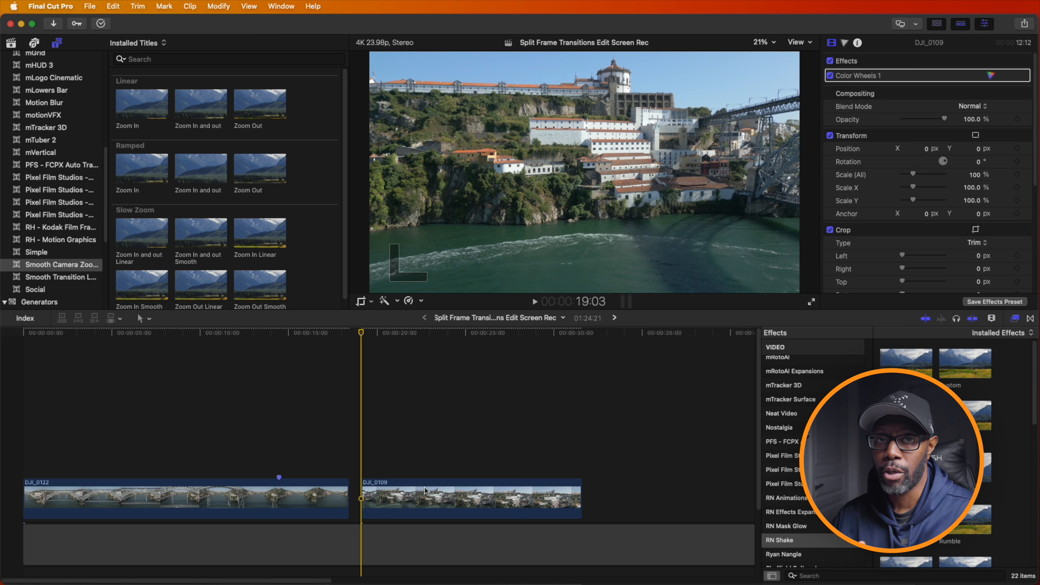
- Copy the DJI_0109 clip onto a layer above itself and add a hold frame at 19:03 to the copy
left_click_drag(433, 500, 433, 474)
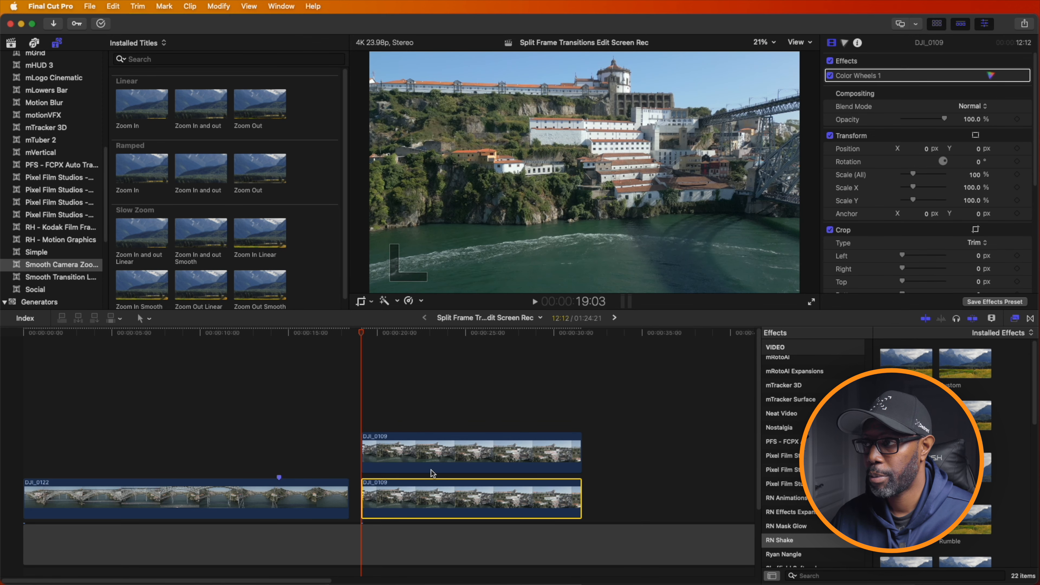
left_click(385, 453)
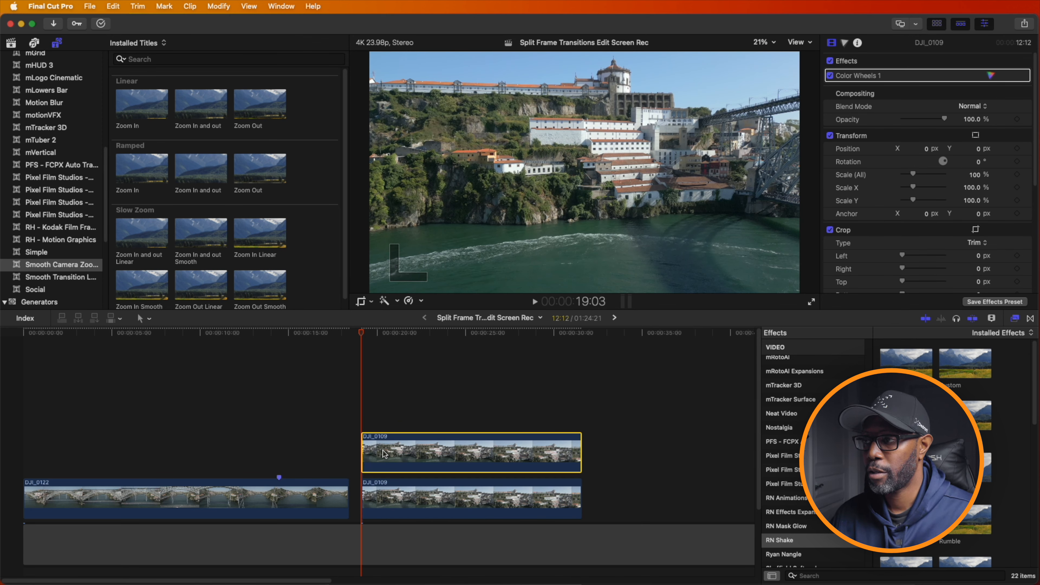
key("shift+h")
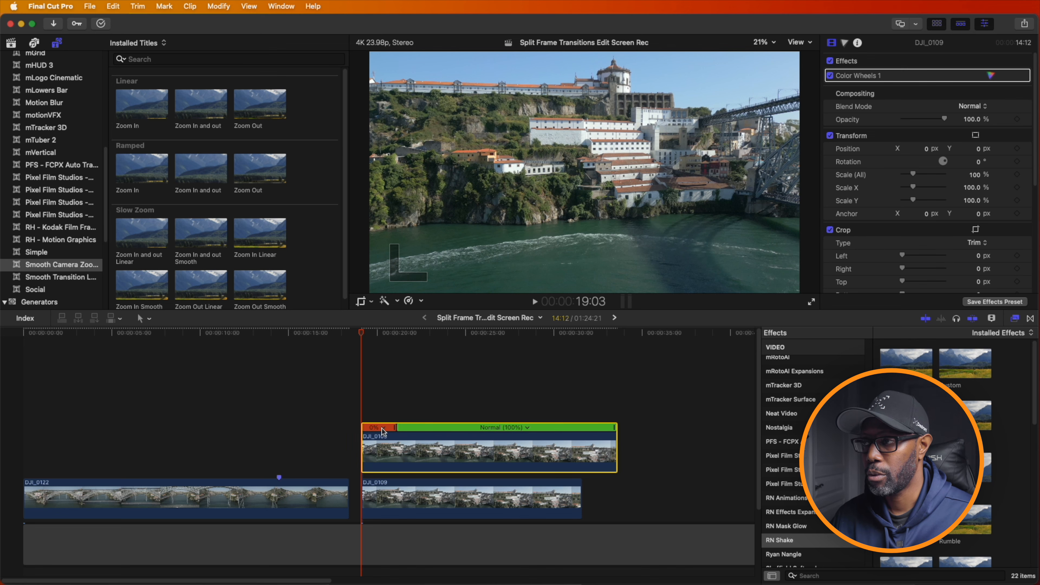
- Split the copy at 20:17, keep only its held part, and place that directly before the moving DJI_0109 clip
left_click_drag(360, 332, 388, 333)
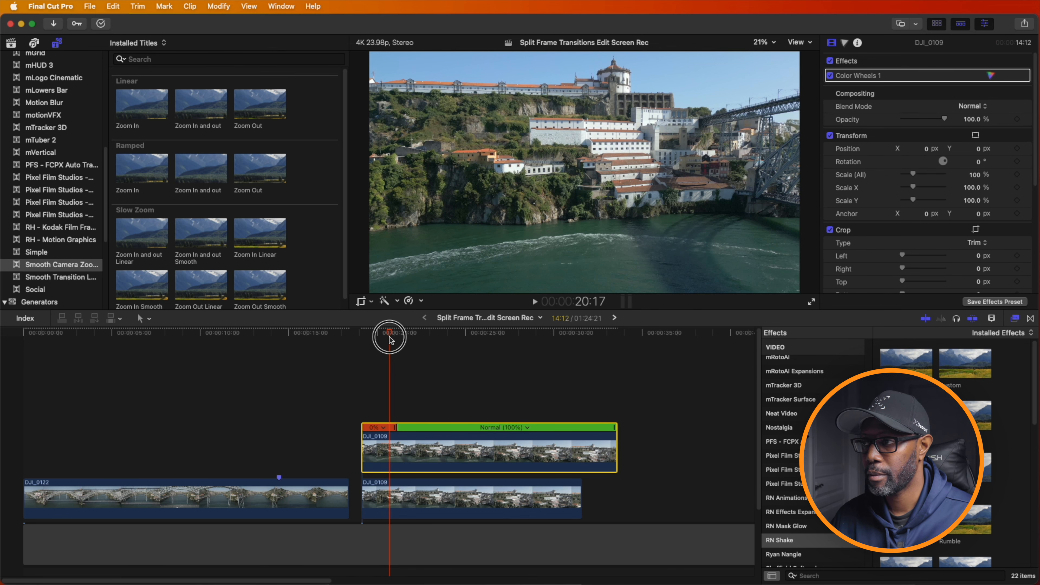
key("cmd+b")
left_click(450, 461)
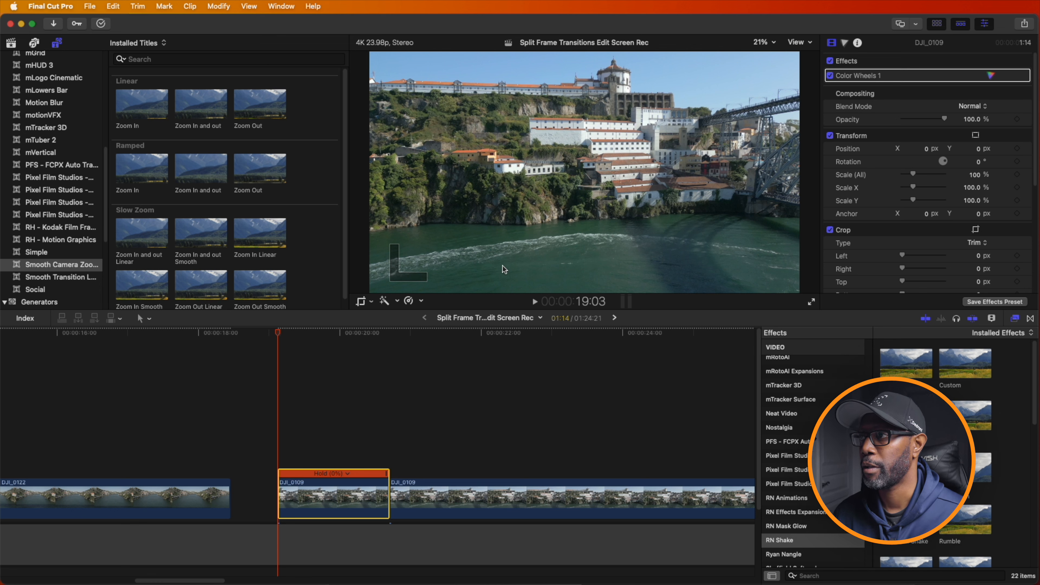
- Apply the Draw Mask effect from the Masks and Keying category to the held DJI_0109 clip
scroll(795, 530, "up", 10)
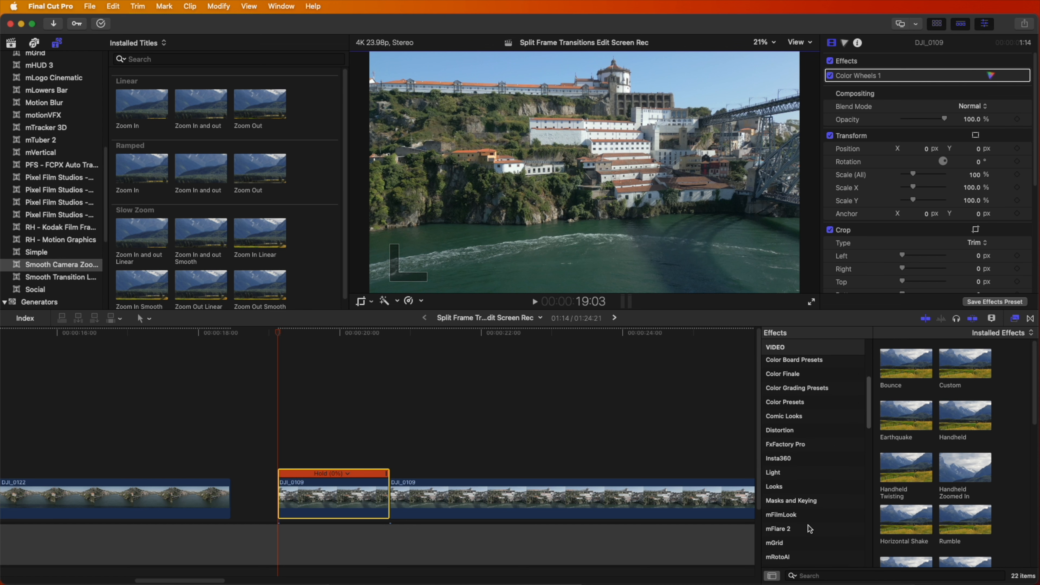
left_click(814, 501)
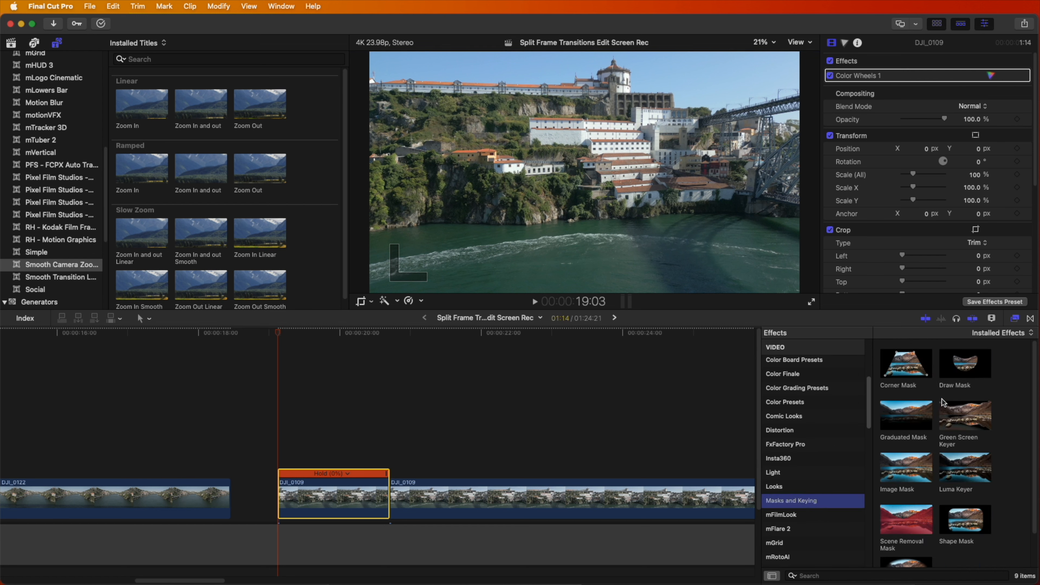
mouse_move(975, 370)
left_mouse_down()
mouse_move(344, 479)
mouse_move(334, 499)
left_mouse_up()
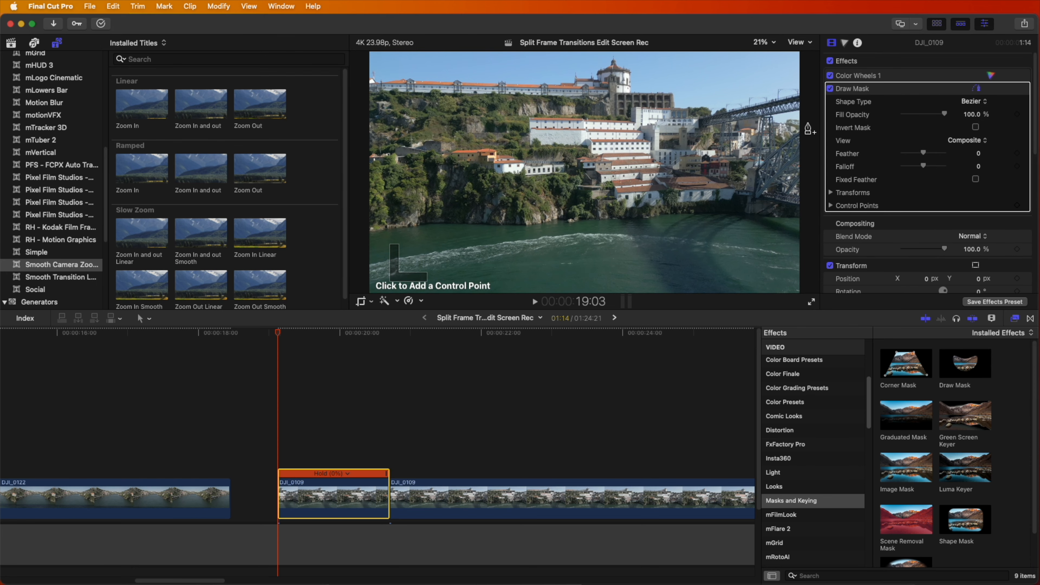
- Trace the mask from the waterline up the cliff edge and along the lower rooftops, placing closely spaced control points
key("super+equal")
left_click(437, 224)
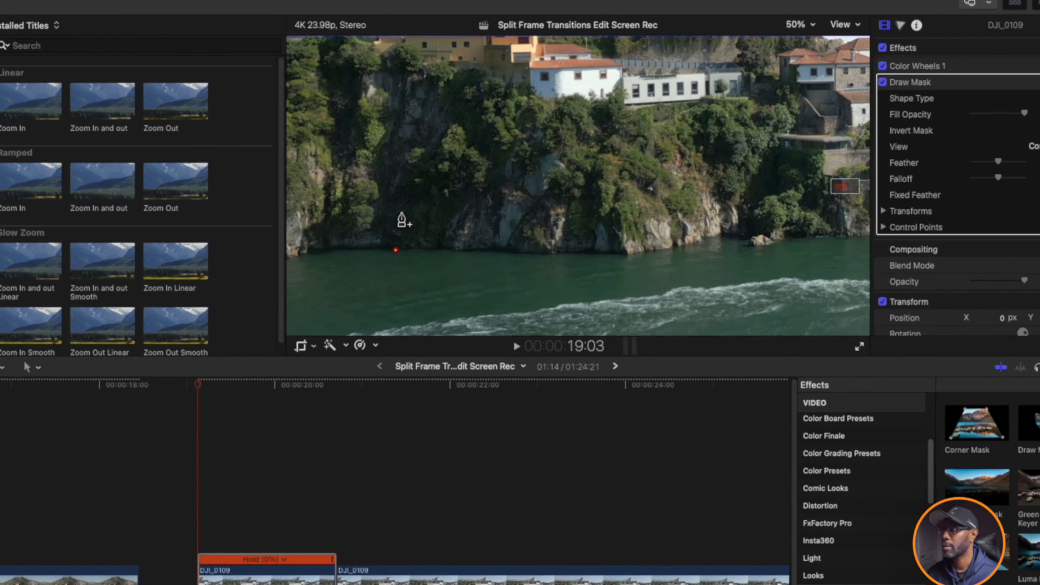
left_click(402, 214)
left_click(455, 125)
left_click(471, 88)
left_click(530, 80)
scroll(530, 71, "right", 5)
left_click(453, 141)
left_click(503, 156)
left_click(801, 24)
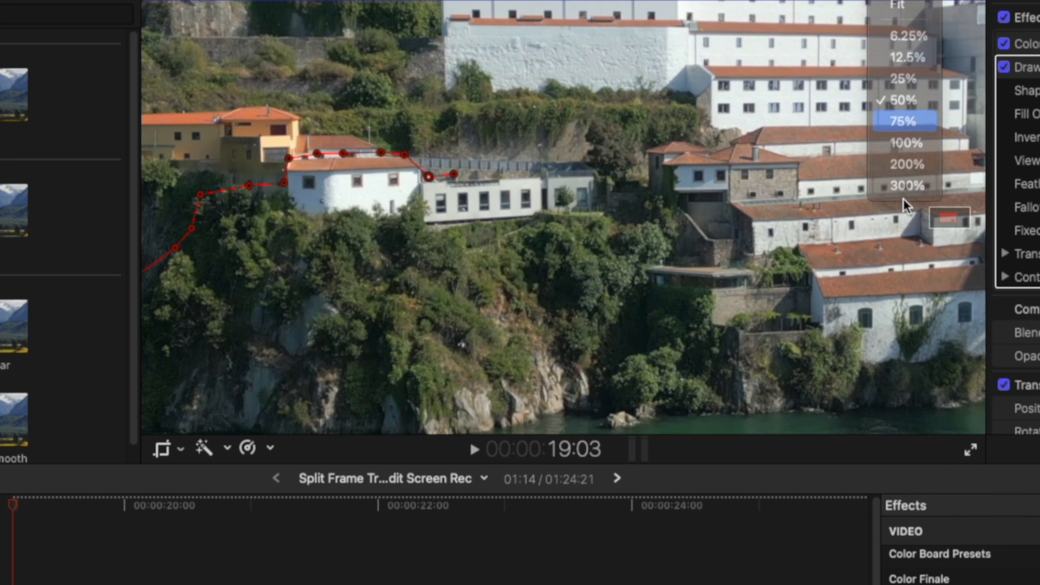
left_click(903, 122)
left_click(462, 139)
left_click(636, 100)
left_click(807, 64)
scroll(807, 67, "right", 8)
left_click(739, 126)
left_click(797, 151)
left_click(843, 192)
left_click_drag(953, 218, 964, 221)
- Continue the mask down the remaining rooftops and past the bridge, and close it outside the frame around the foreground cliff and water
left_click(579, 177)
left_click(631, 252)
left_click(826, 254)
left_click(786, 308)
left_click(832, 365)
left_click(415, 365)
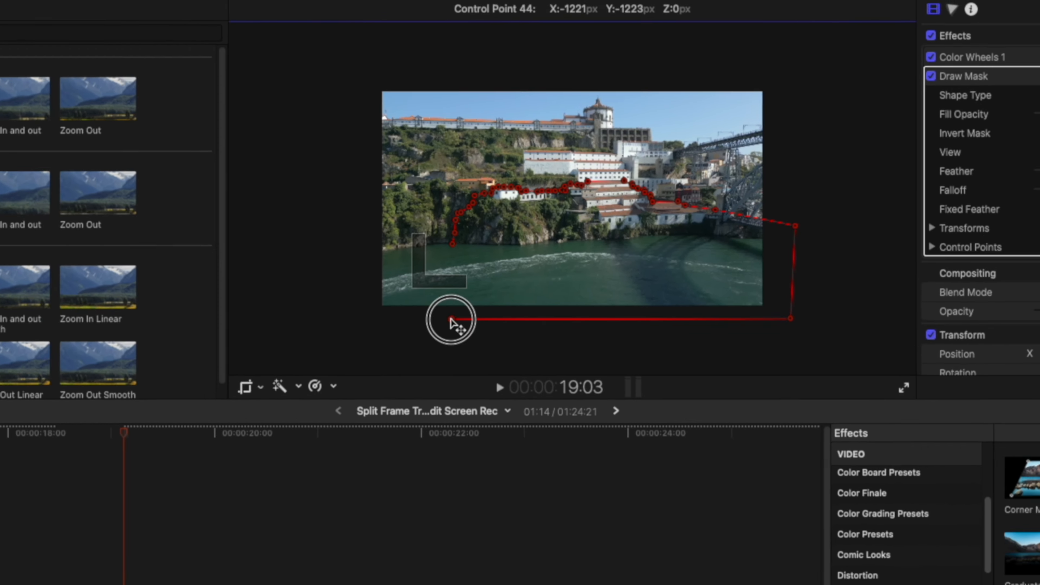
left_click(452, 320)
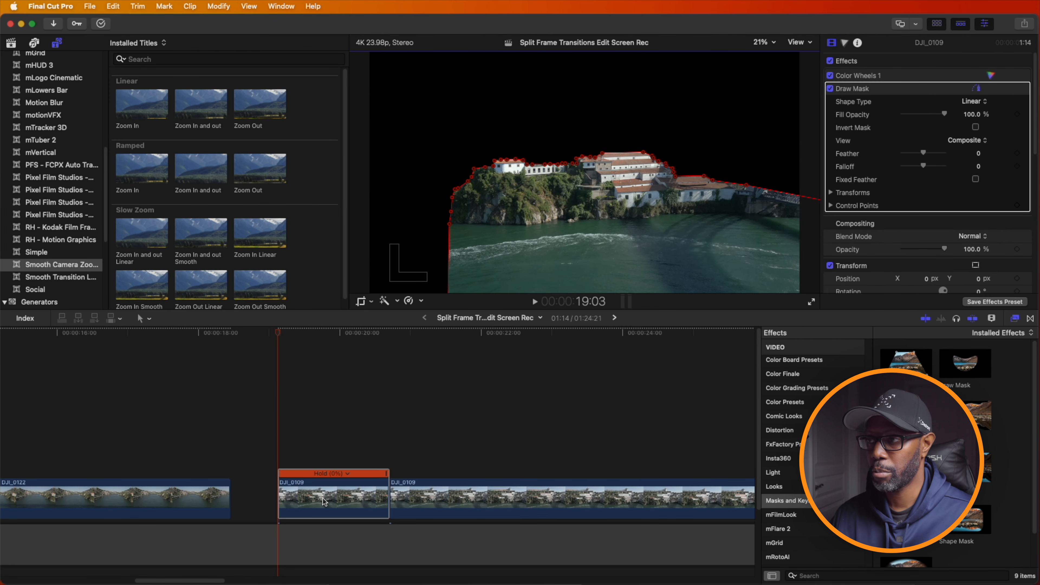
- Copy the masked held clip onto a layer above and invert the copy's Draw Mask
left_click_drag(333, 503, 320, 456)
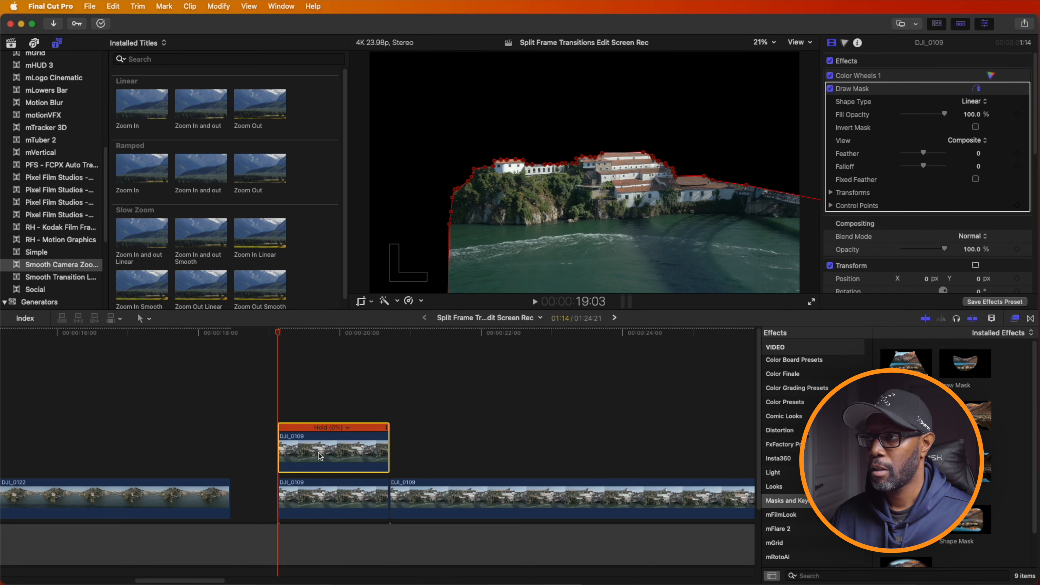
left_click(326, 447)
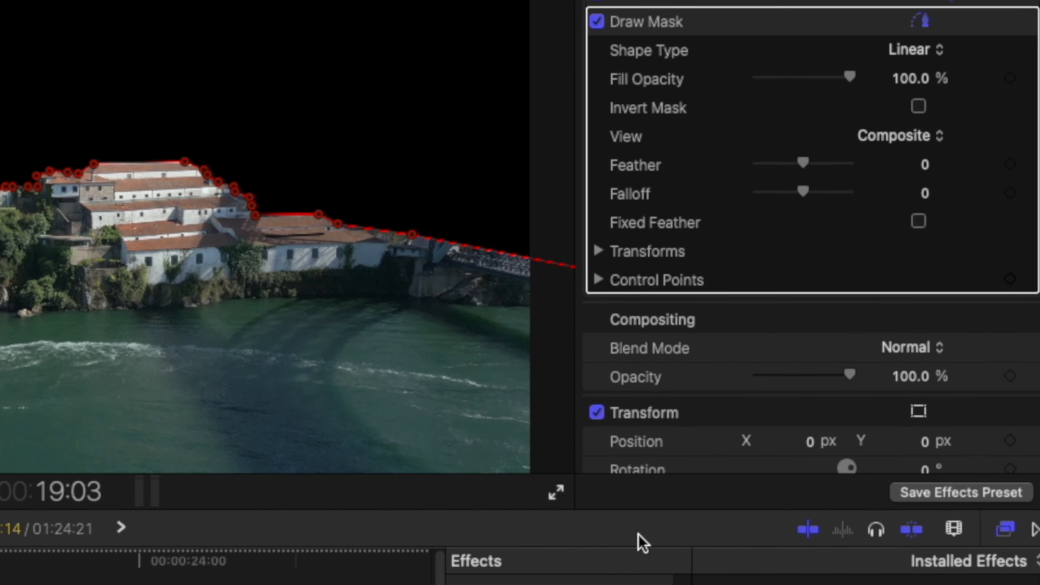
left_click(919, 107)
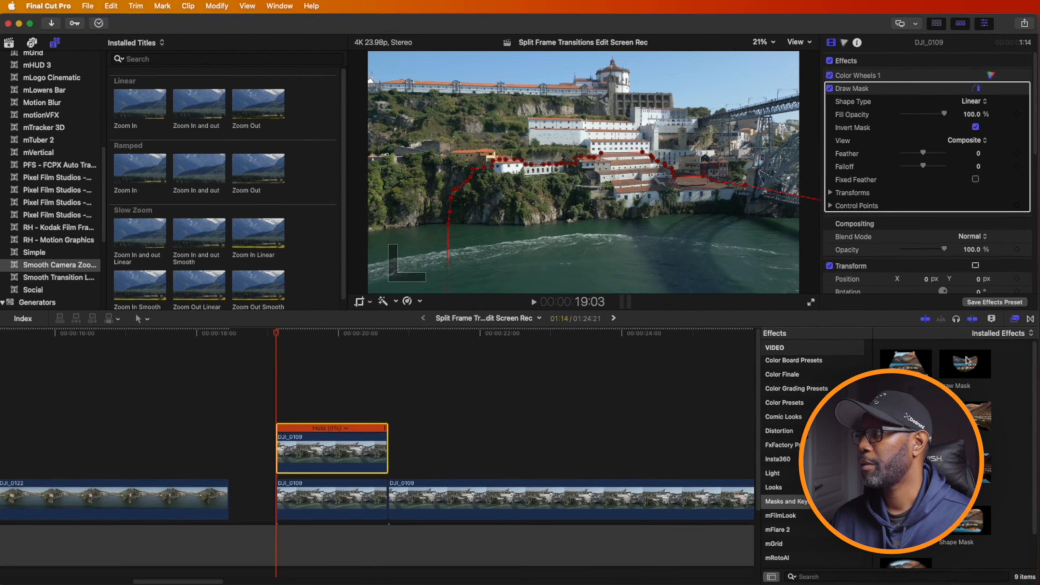
- Disable the lower held clip and trace a second Draw Mask on the upper one along the hillside, building tops and bridge, excluding the sky
mouse_move(965, 365)
left_mouse_down()
mouse_move(768, 362)
mouse_move(352, 458)
mouse_move(329, 451)
left_mouse_up()
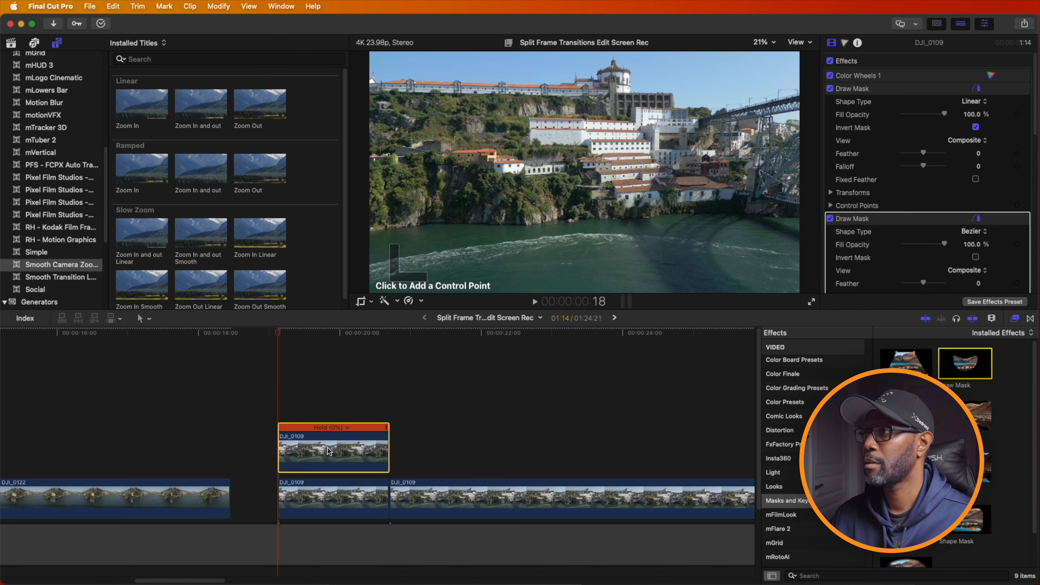
left_click(341, 510)
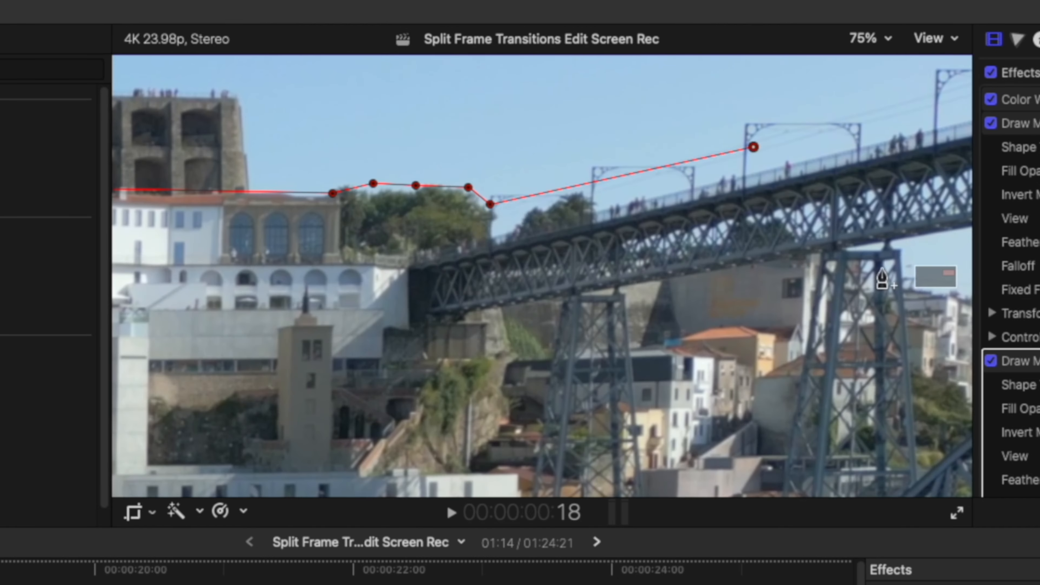
left_click(871, 39)
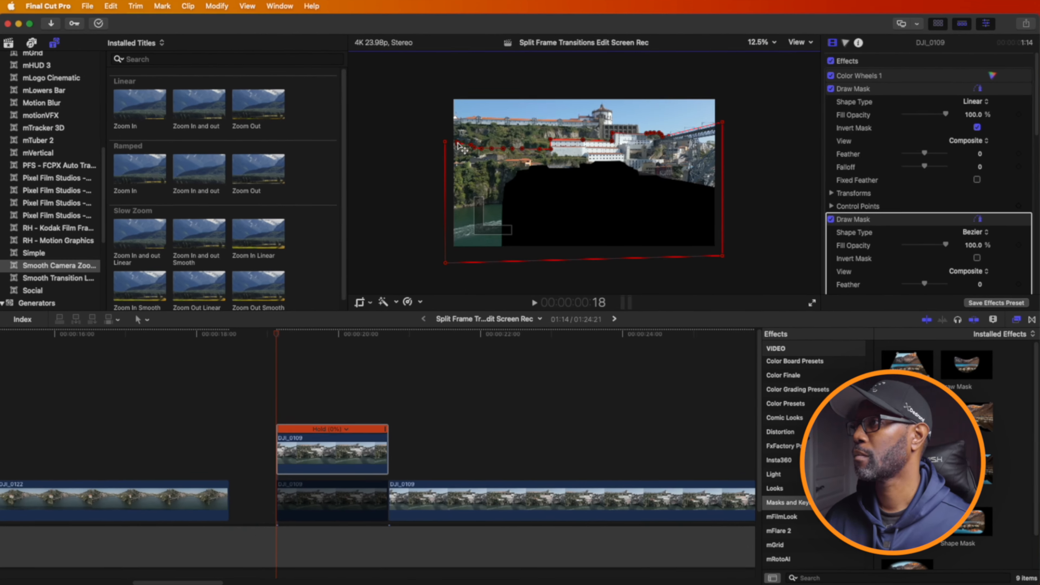
left_click(871, 39)
left_click(877, 56)
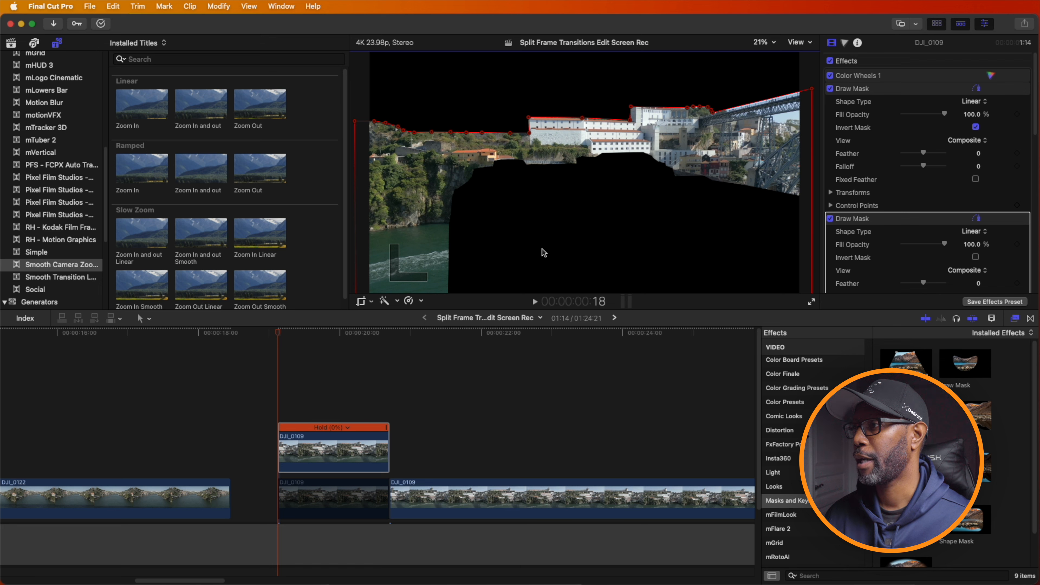
- Turn off the first, inverted Draw Mask on the upper held clip and copy that clip onto a third layer
left_click(335, 462)
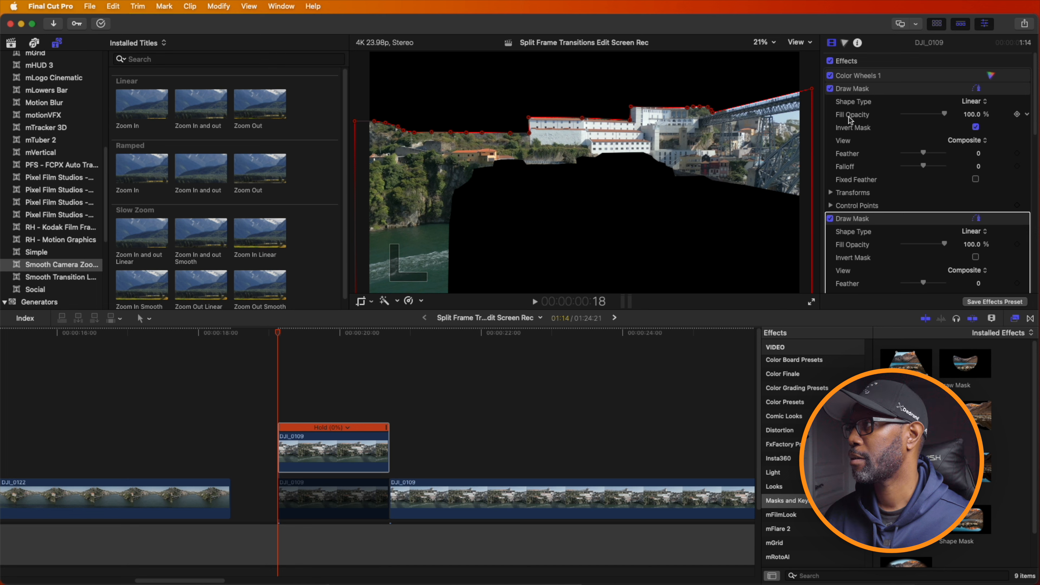
left_click(830, 89)
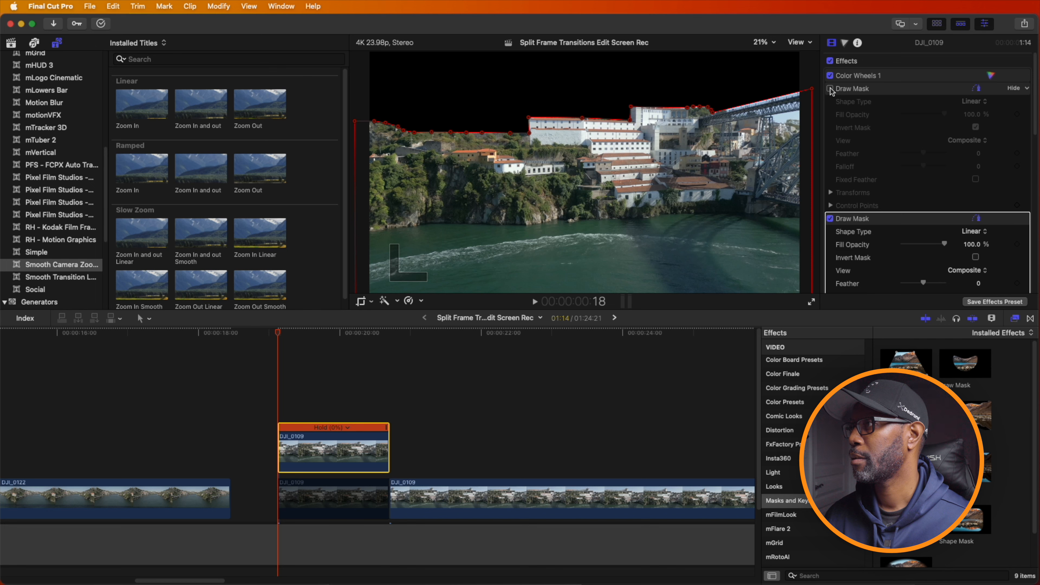
left_click_drag(327, 448, 320, 406)
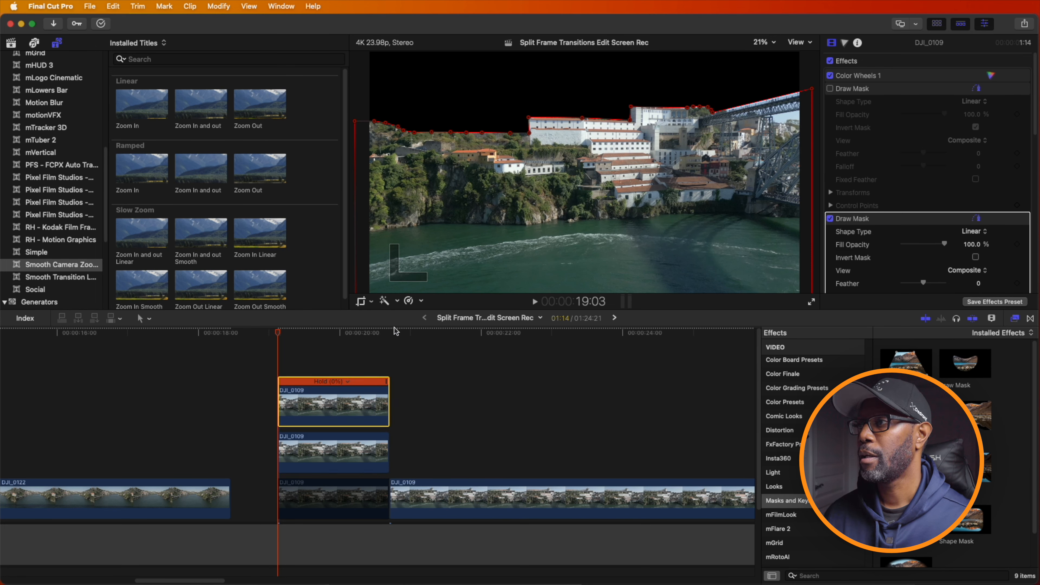
- Add another Draw Mask to the topmost held clip and invert its existing skyline mask
scroll(959, 207, "down", 4)
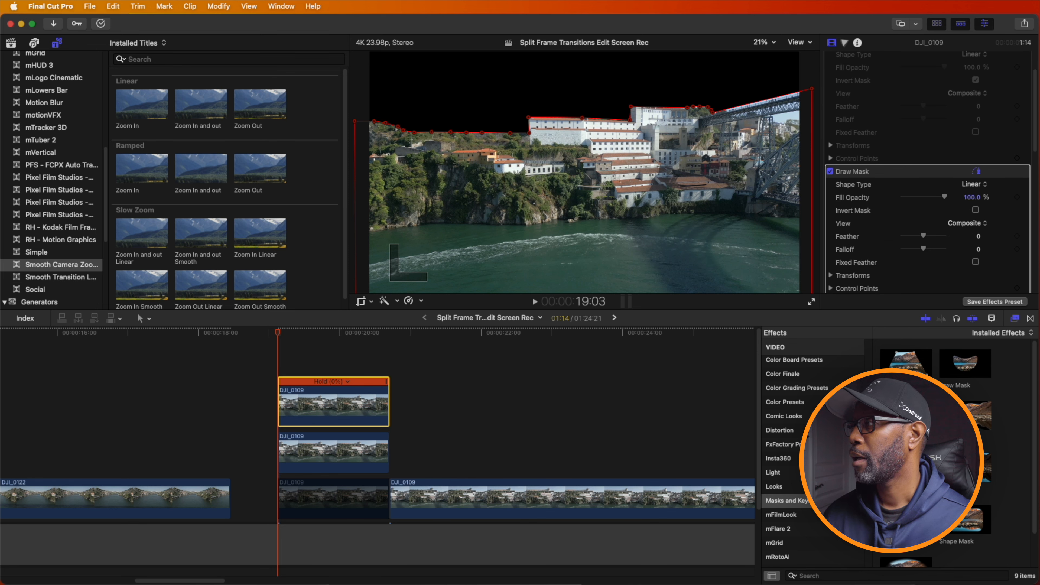
mouse_move(971, 371)
left_mouse_down()
mouse_move(581, 367)
mouse_move(328, 400)
left_mouse_up()
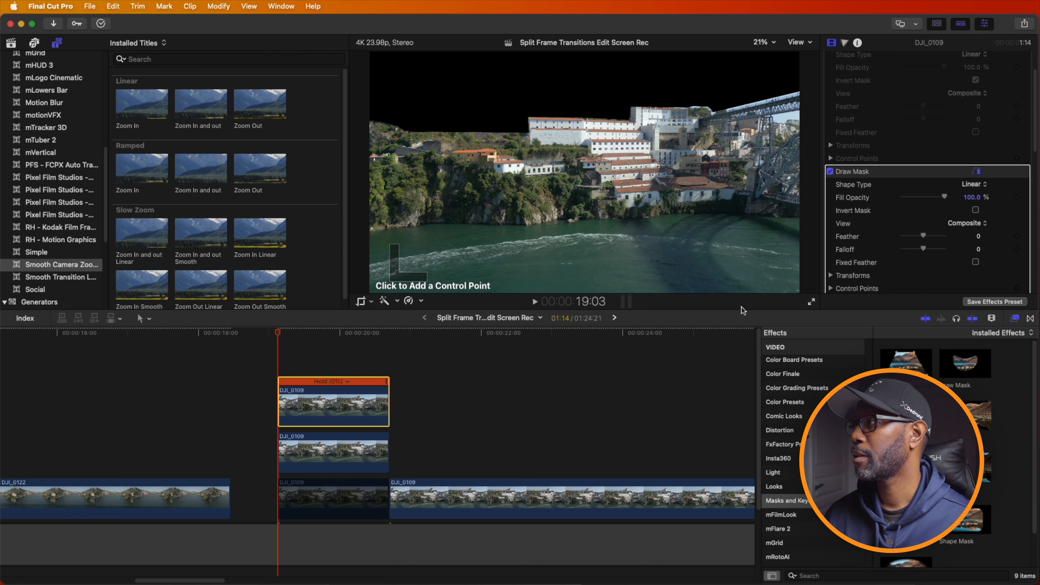
scroll(959, 240, "down", 3)
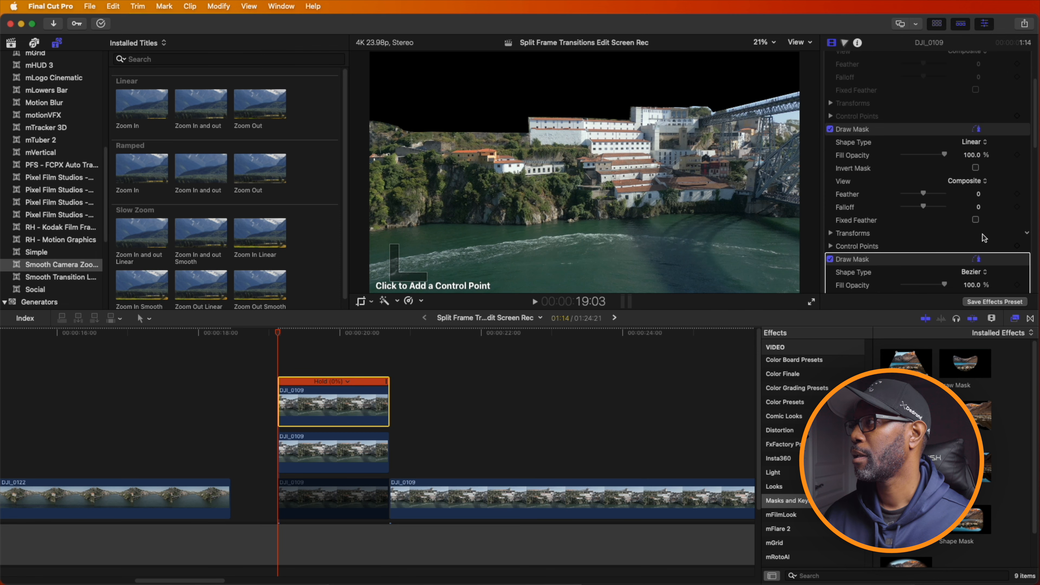
left_click(976, 168)
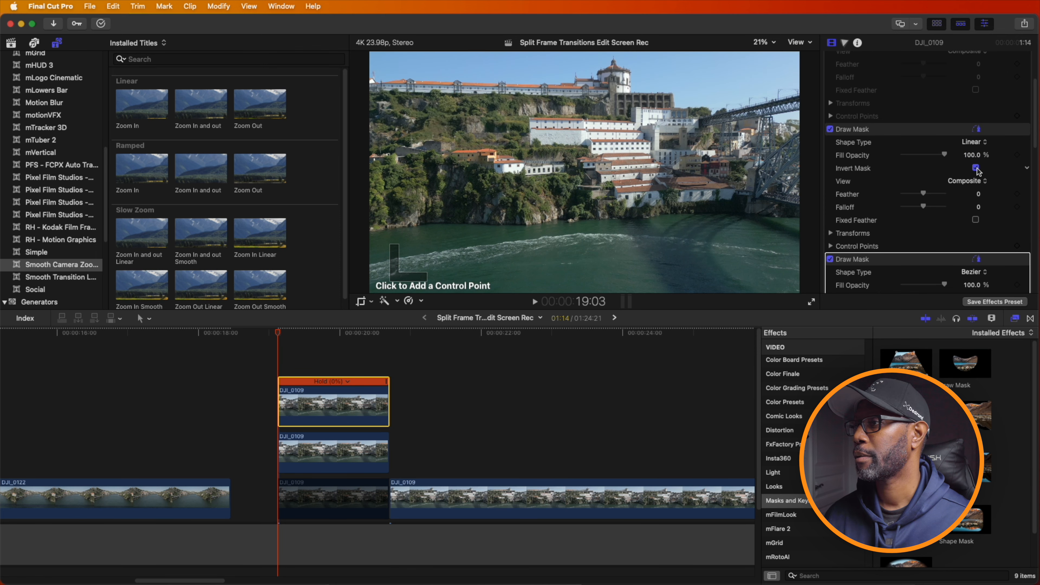